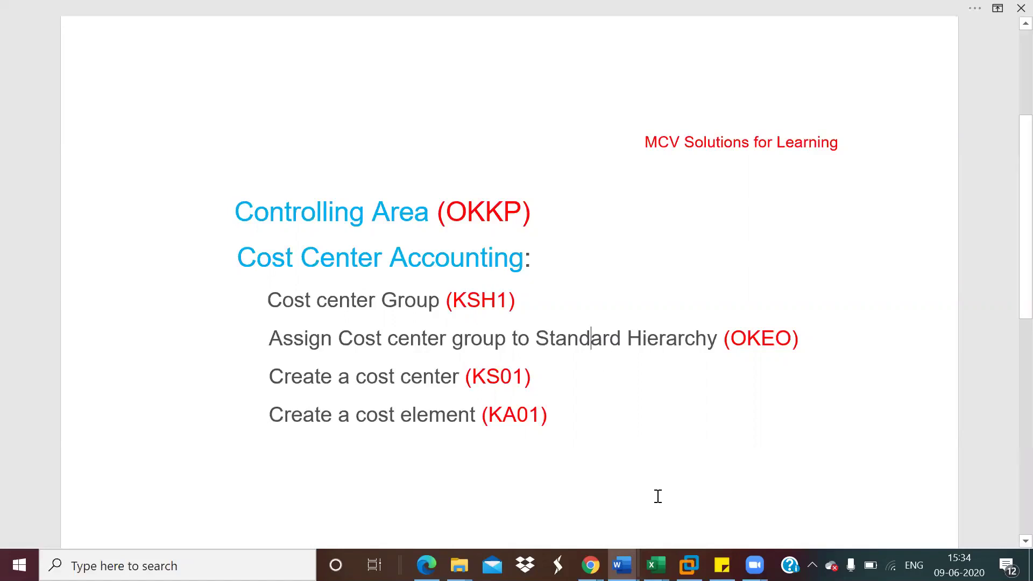
Step: Switch to the ECC DMO SERVER session and open the SAP Reference IMG from the customizing project screen
mouse_move(689, 565)
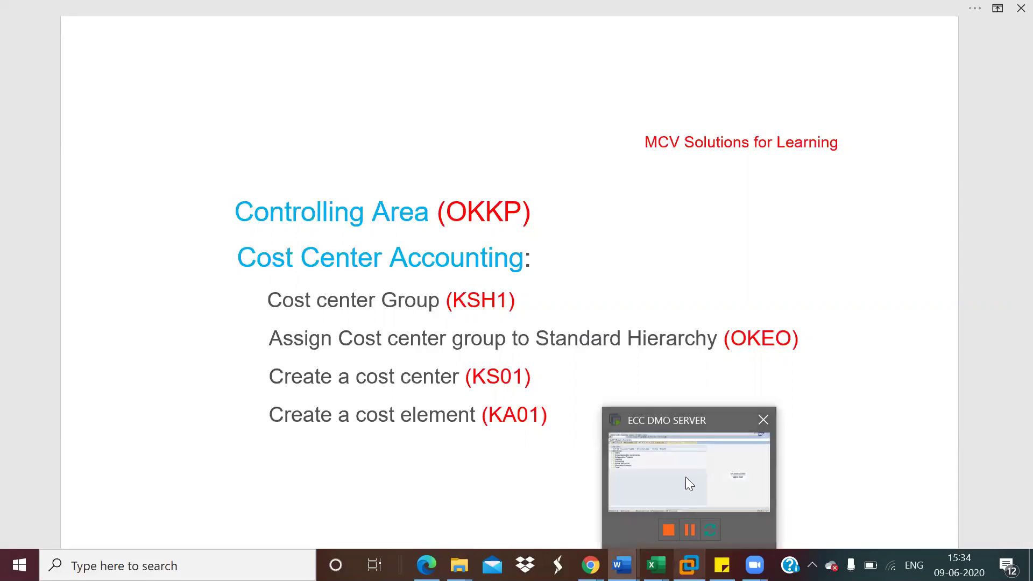
left_click(687, 479)
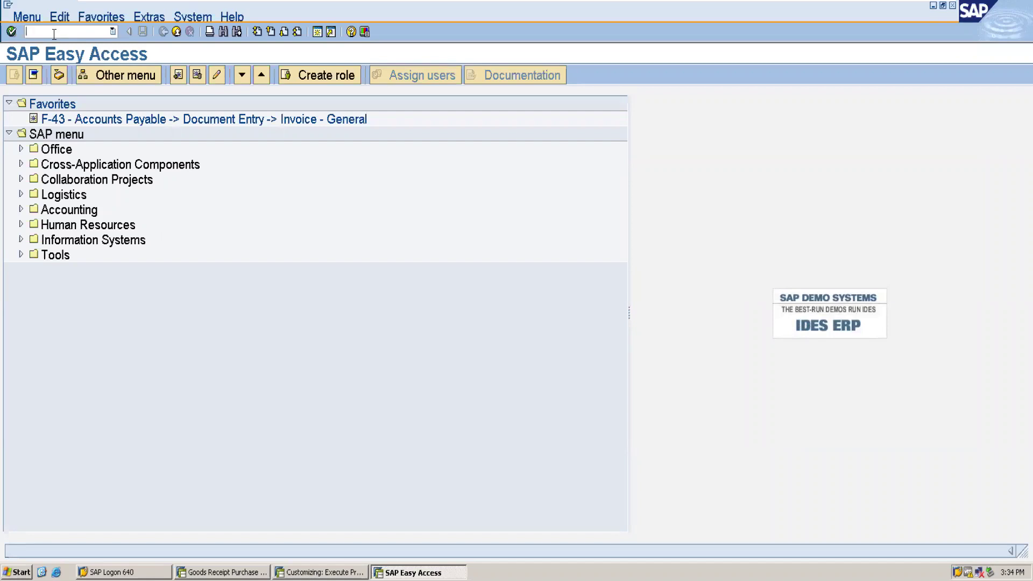
type("me21n")
key("Return")
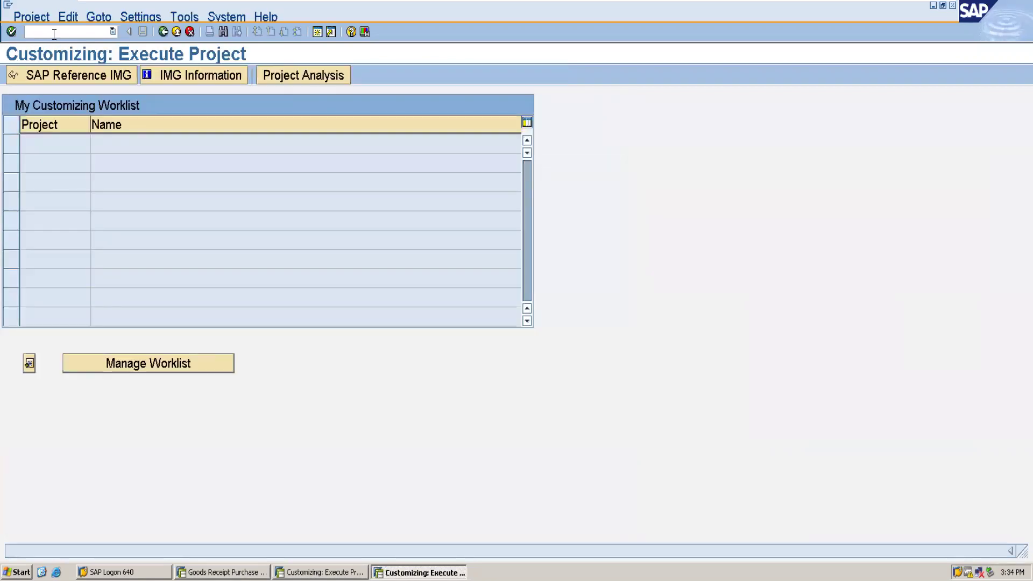
left_click(77, 77)
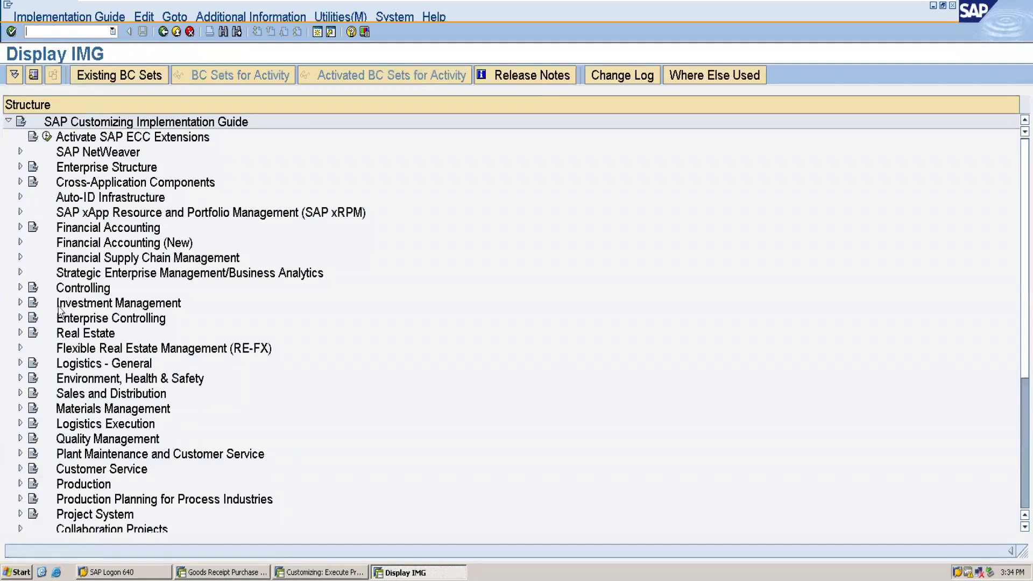
Step: Open the Maintain Controlling Area activity under Controlling, General Controlling, Organization in the implementation guide
left_click(20, 288)
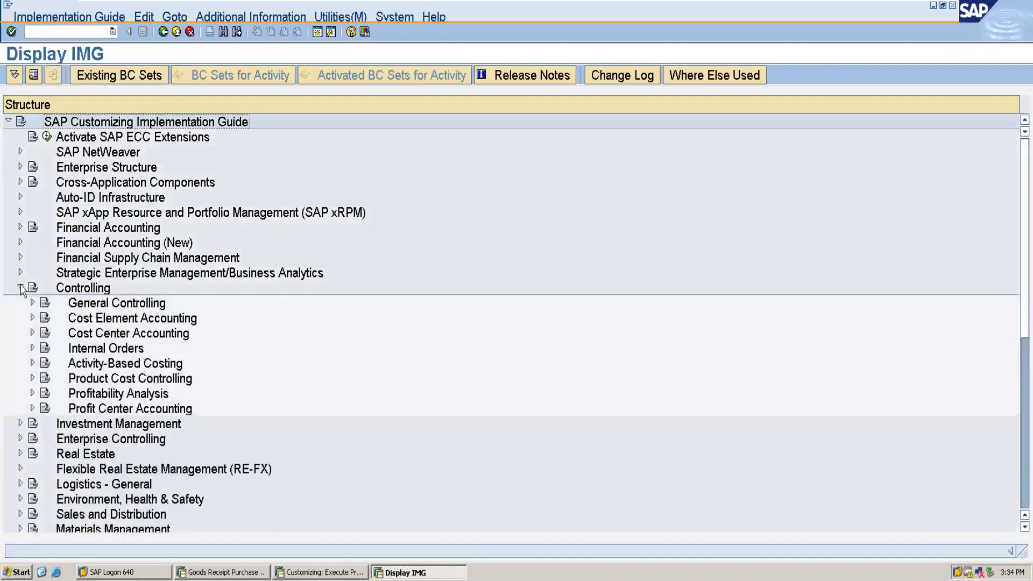
left_click(33, 303)
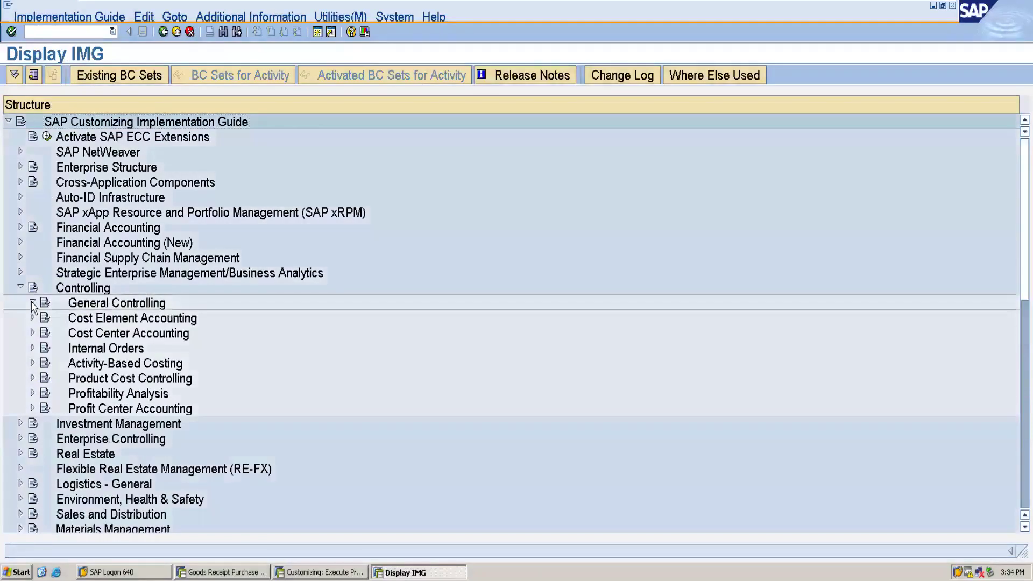
left_click(45, 318)
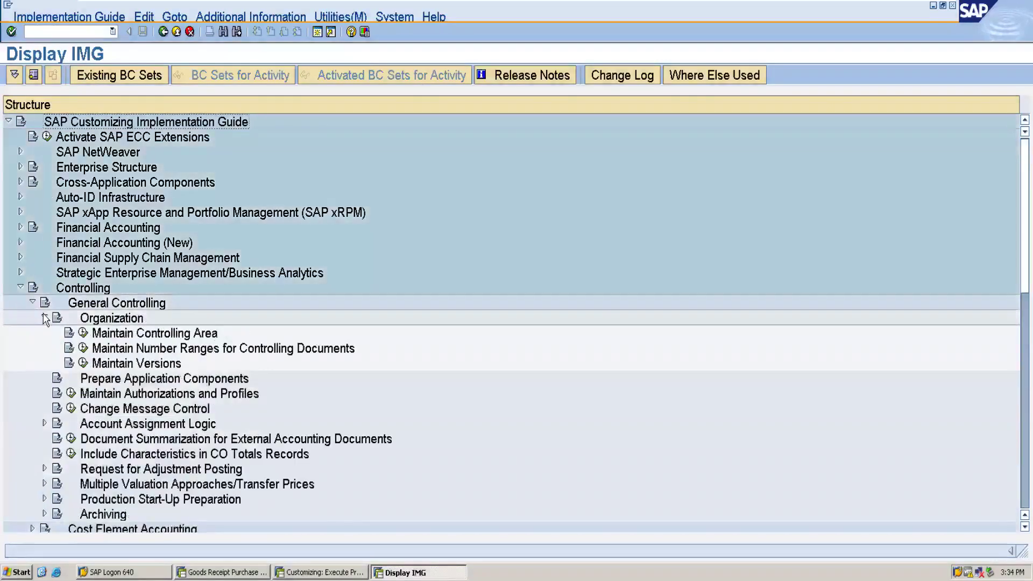
left_click(84, 334)
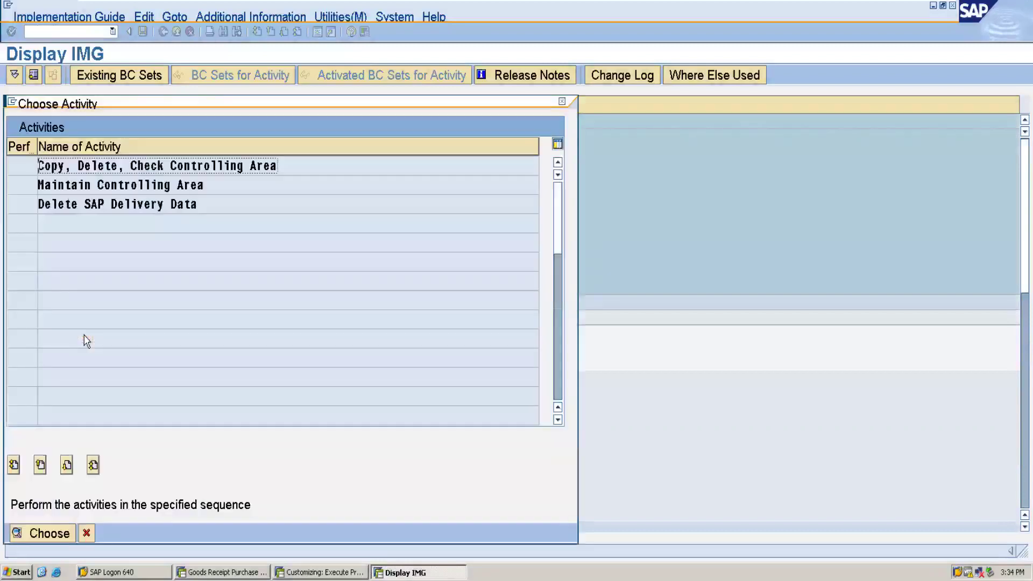
double_click(106, 189)
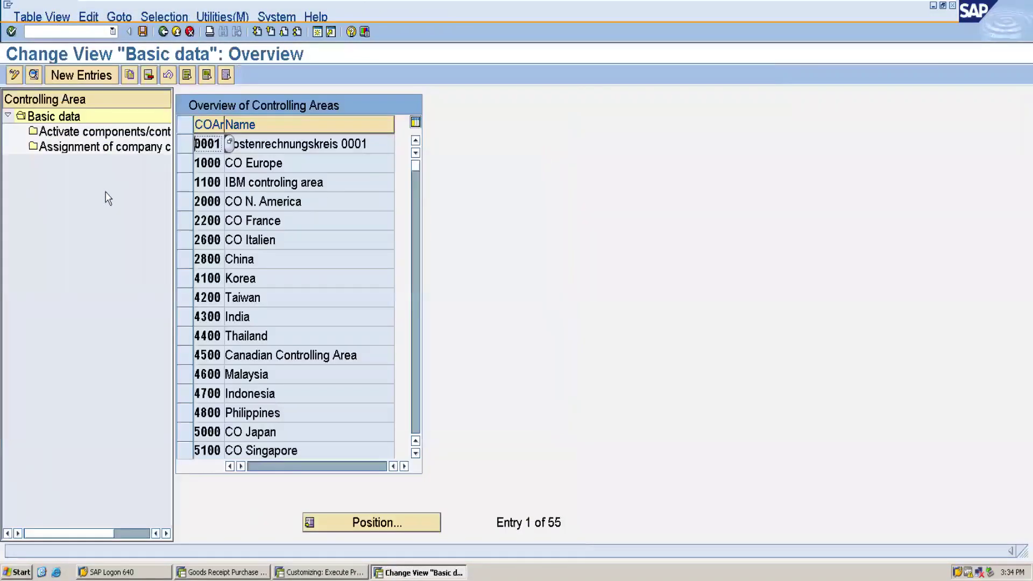
Step: Create a new controlling area entry whose controlling area equals company code 1750
left_click(82, 77)
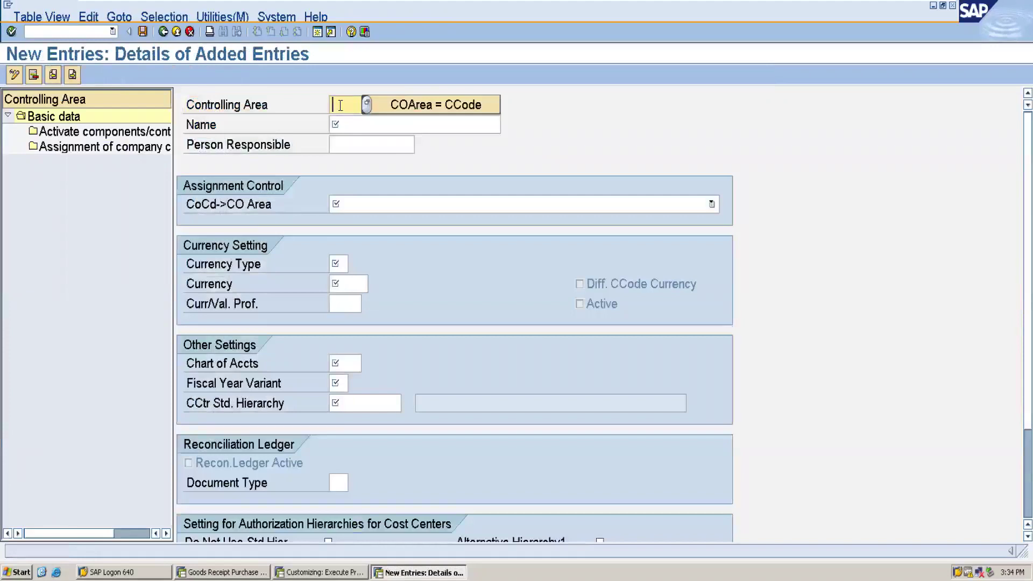
left_click(429, 107)
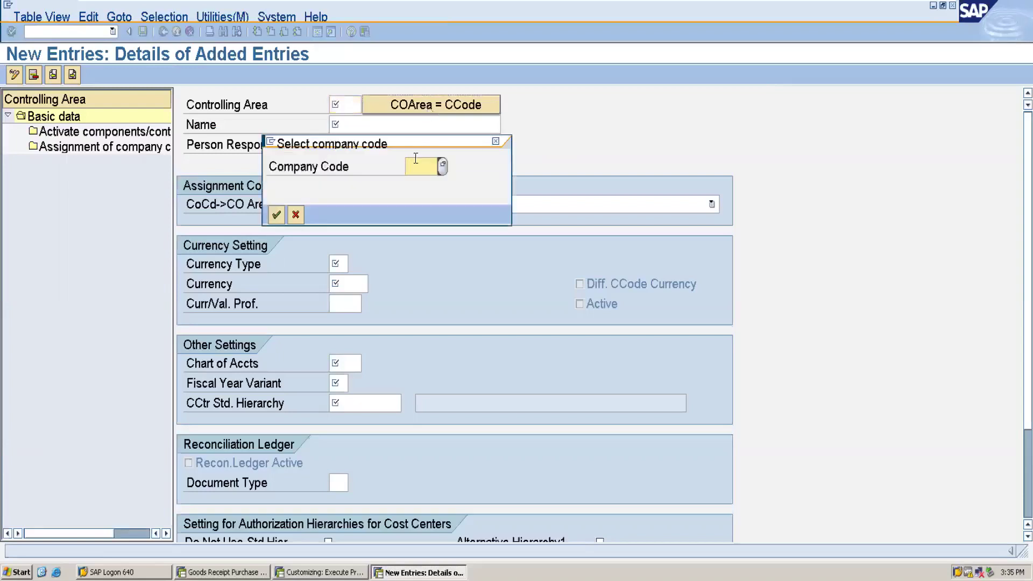
type("1750")
key("Return")
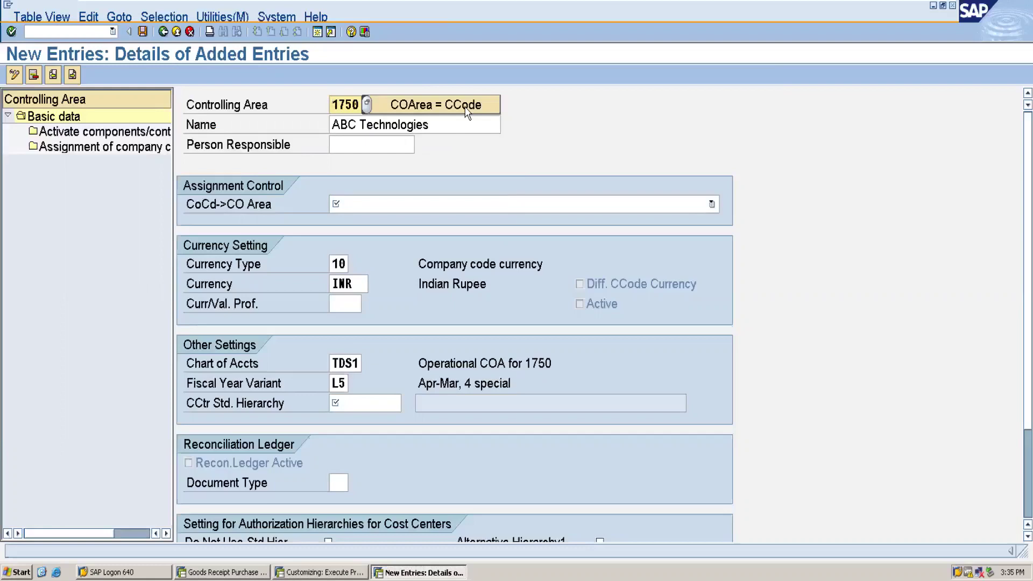
Step: Set the assignment control to cross-company-code cost accounting and review the currency types it allows
left_click(712, 205)
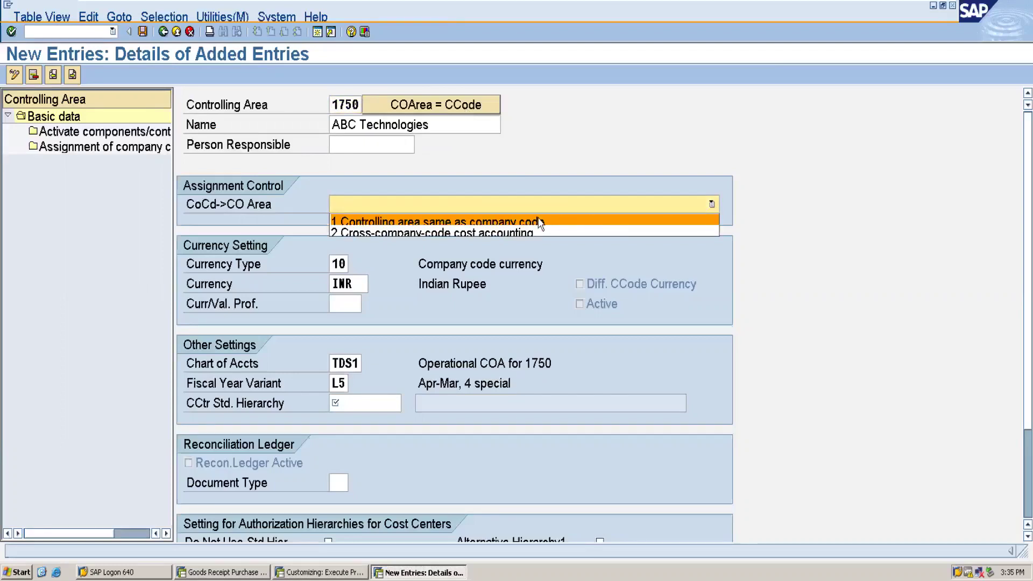
left_click(444, 233)
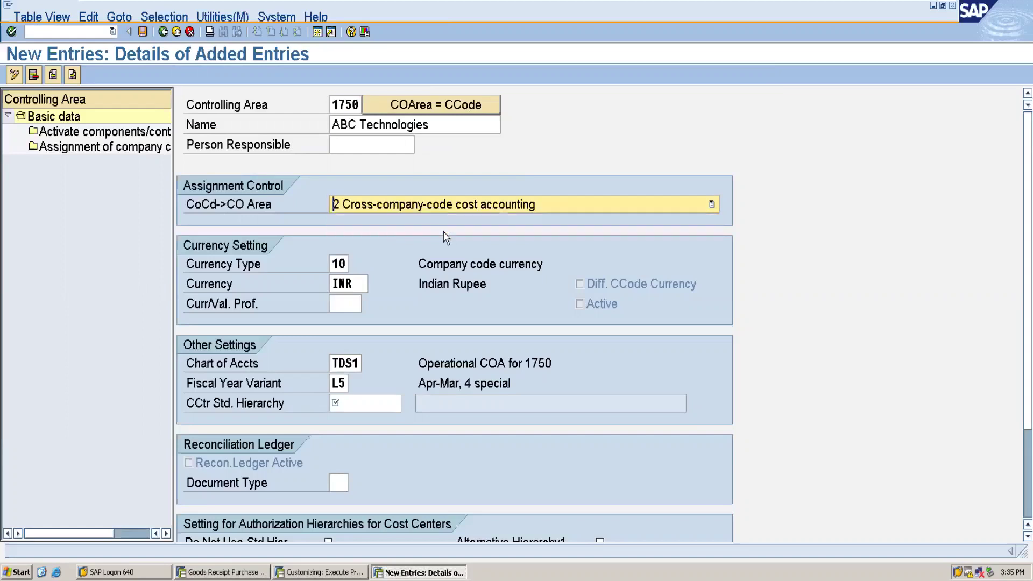
left_click(336, 267)
key("Return")
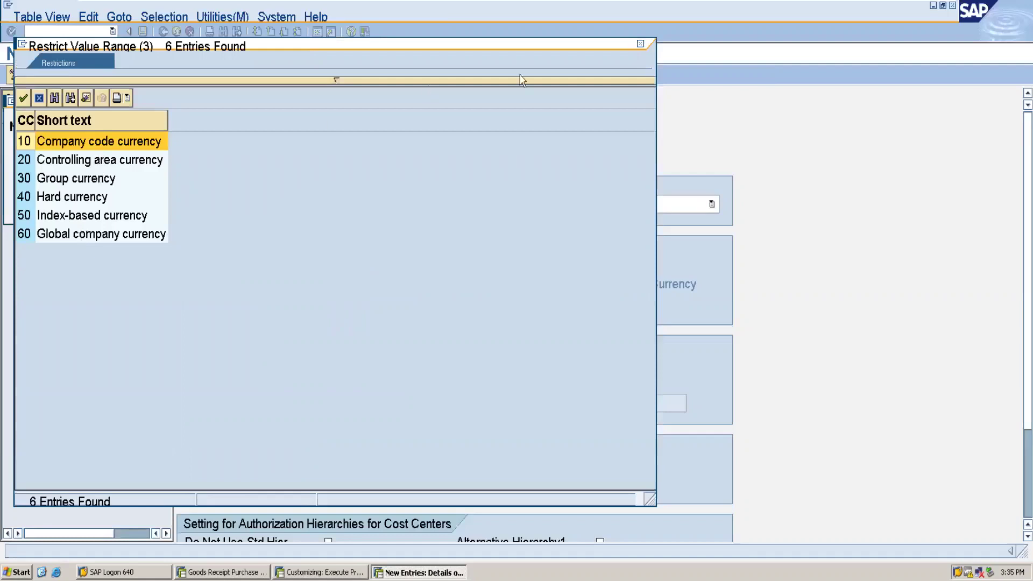
left_click(640, 44)
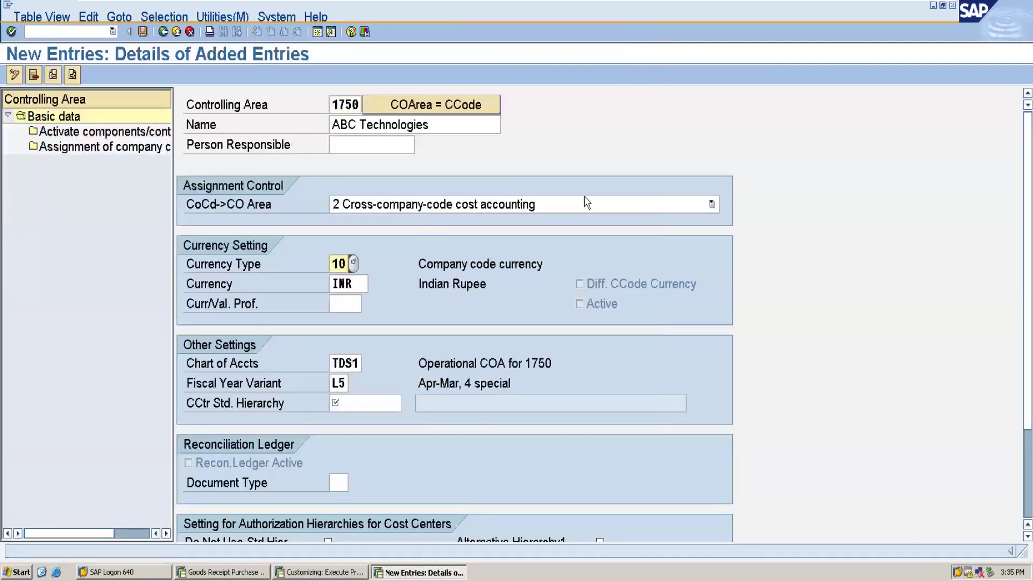
Step: Set the assignment control to "Controlling area same as company code" and choose currency type 10, Company code currency
left_click(619, 208)
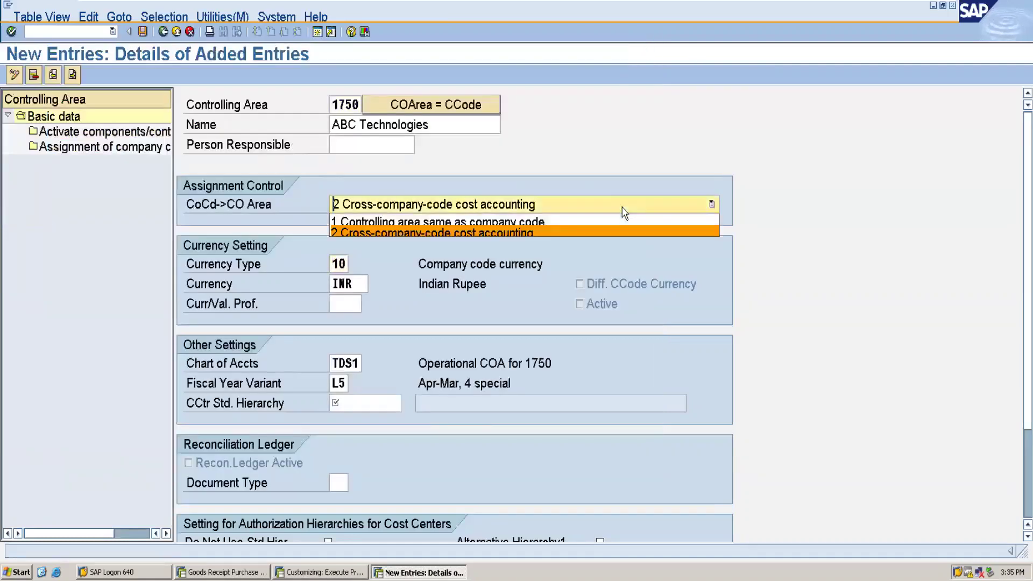
left_click(491, 222)
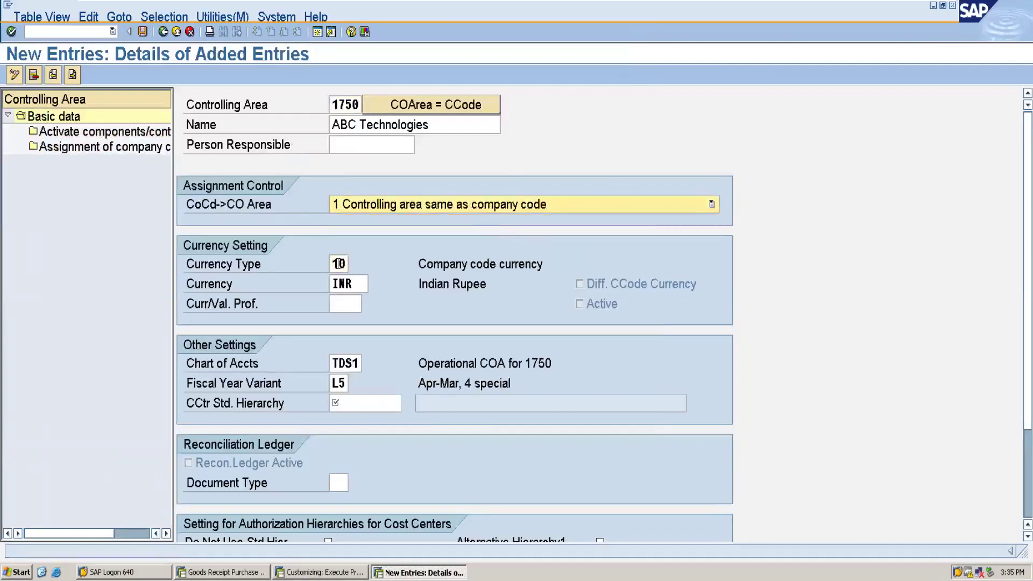
left_click(337, 264)
key("Return")
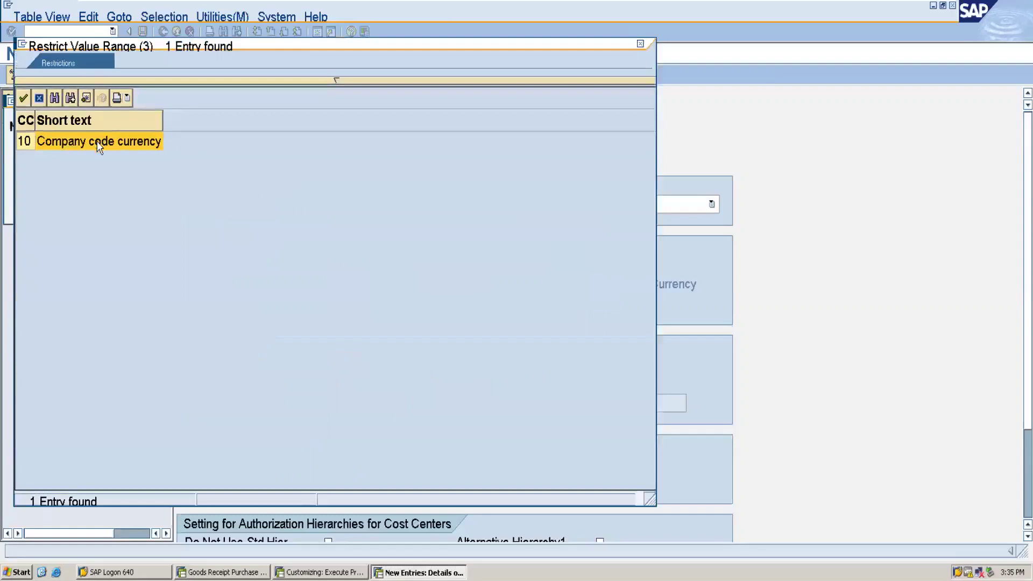
left_click(130, 143)
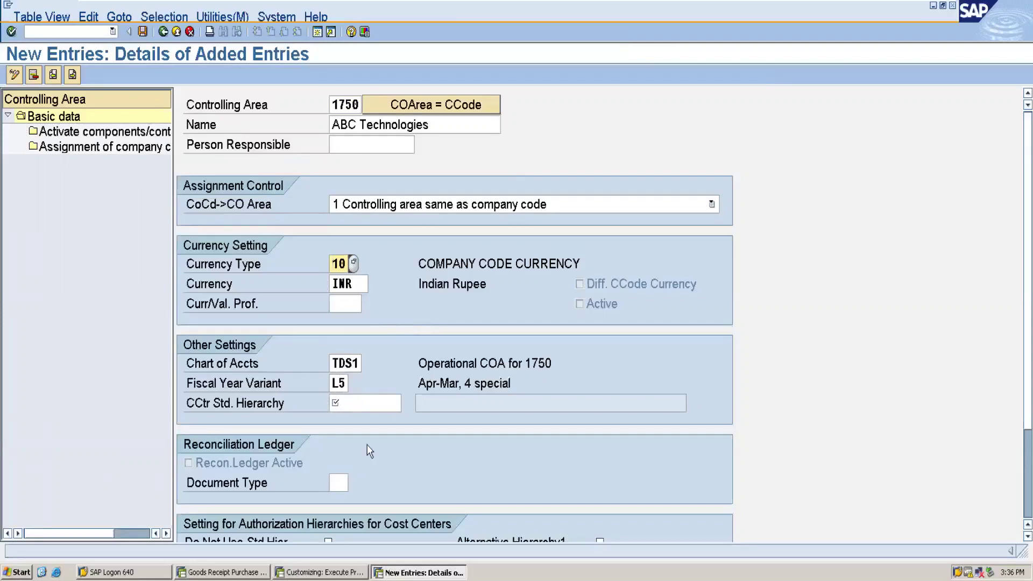
Step: Enter TDZ1_CCTR as the cost center standard hierarchy and review the remaining controlling area settings
left_click(359, 405)
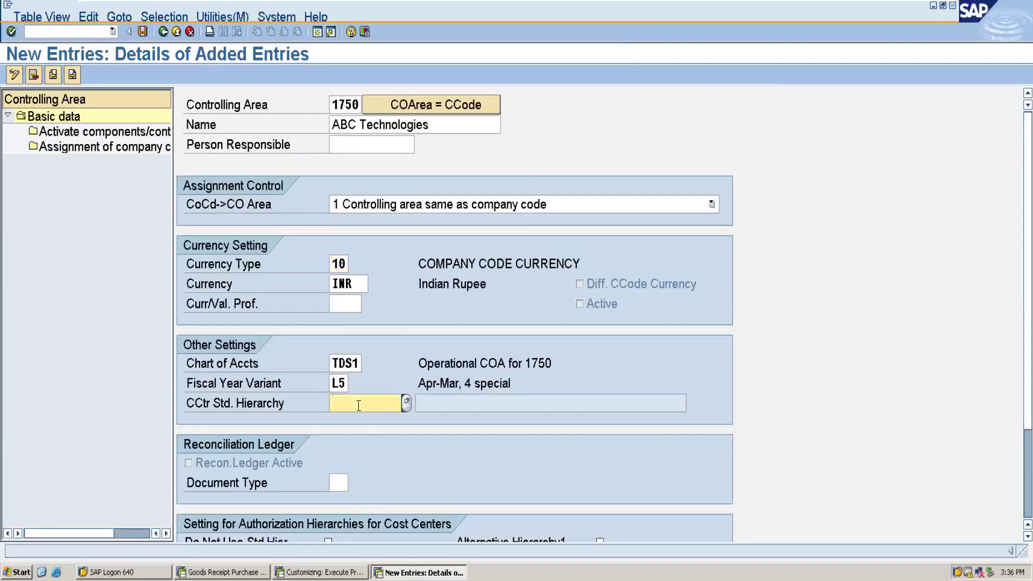
type("TDZ1_CCTR")
scroll(1021, 418, "down", 1)
scroll(1021, 419, "down", 5)
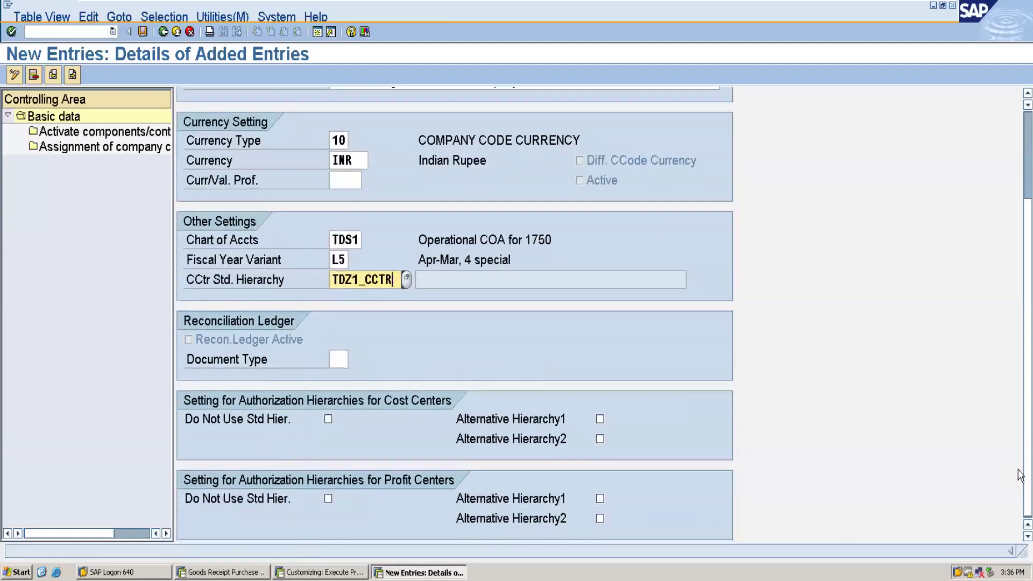
scroll(1021, 269, "up", 6)
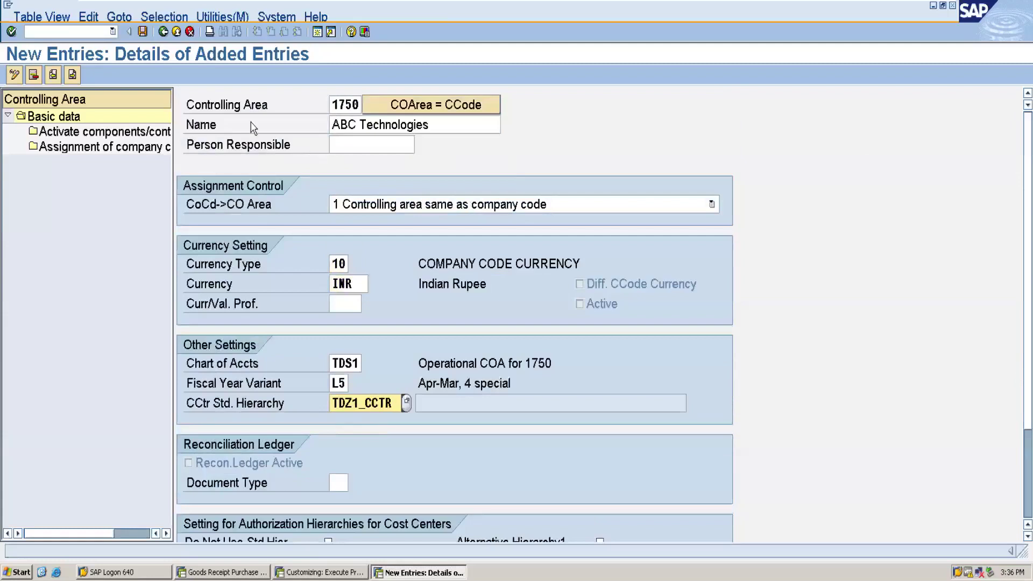
Step: Save the controlling area, creating TDZ1_CCTR as a standard hierarchy and accepting the proposed customizing request
left_click(142, 33)
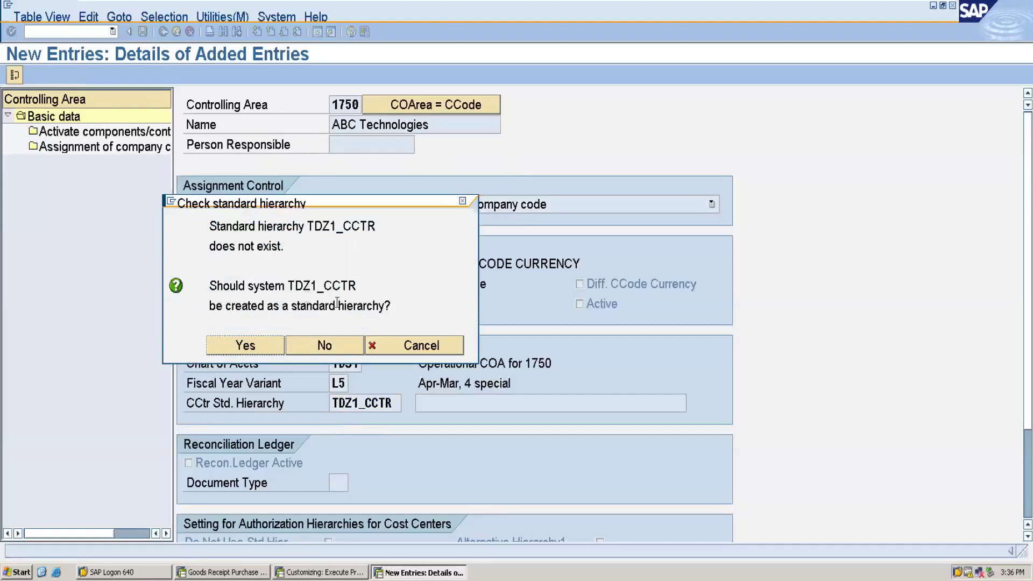
left_click(249, 351)
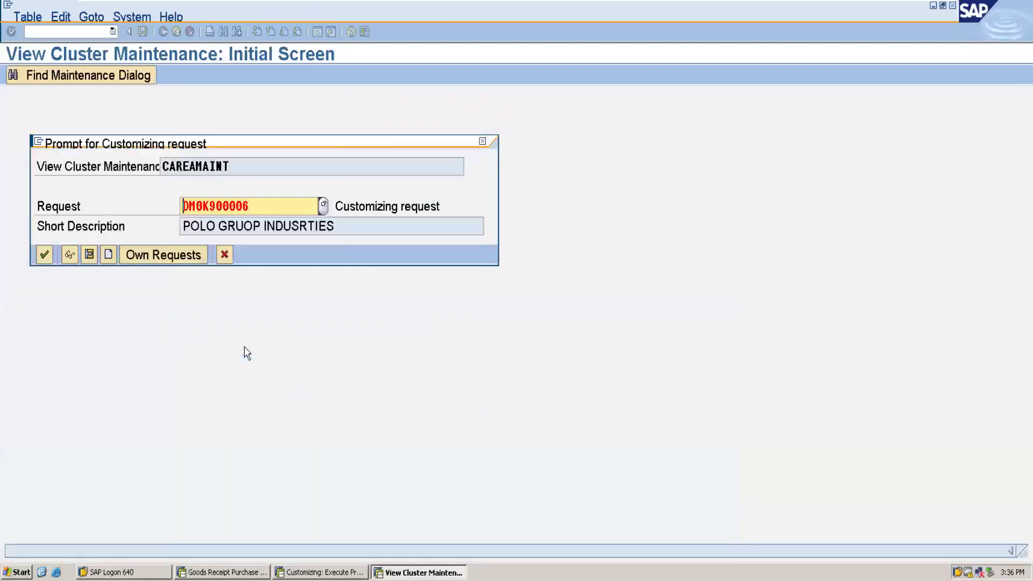
left_click(44, 254)
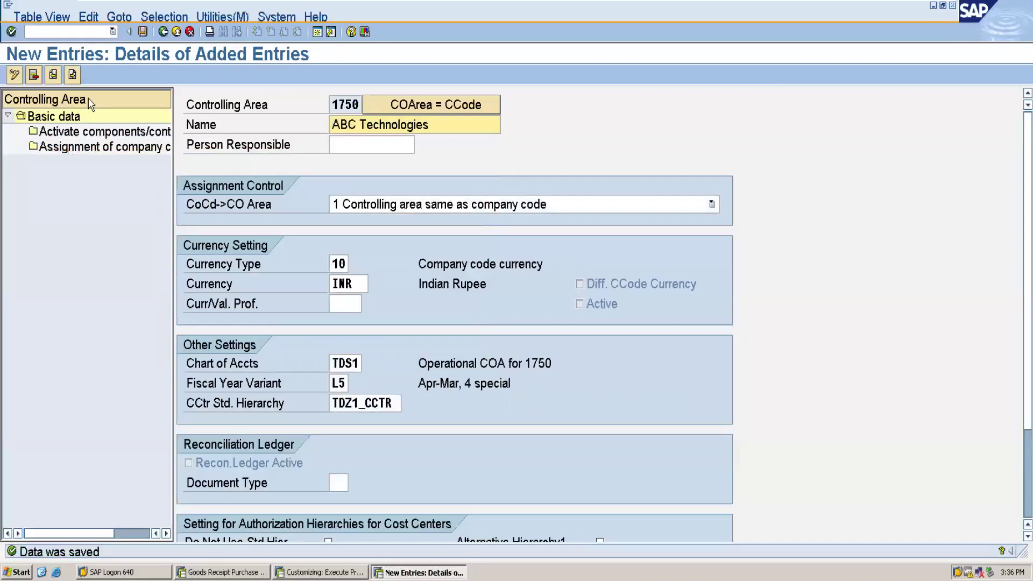
Step: Assign company code 1750 to the controlling area and save the assignment
double_click(116, 148)
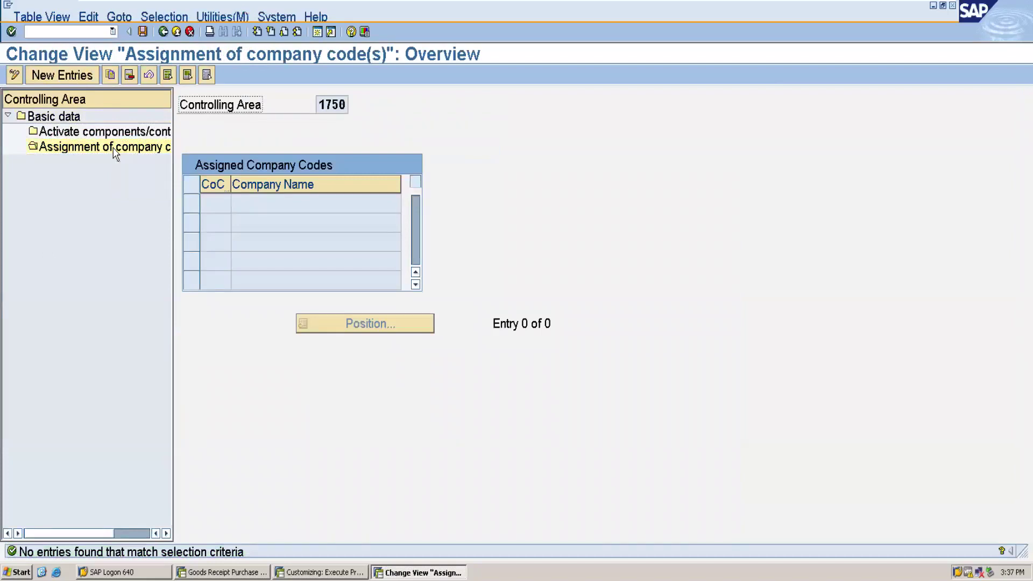
left_click(75, 80)
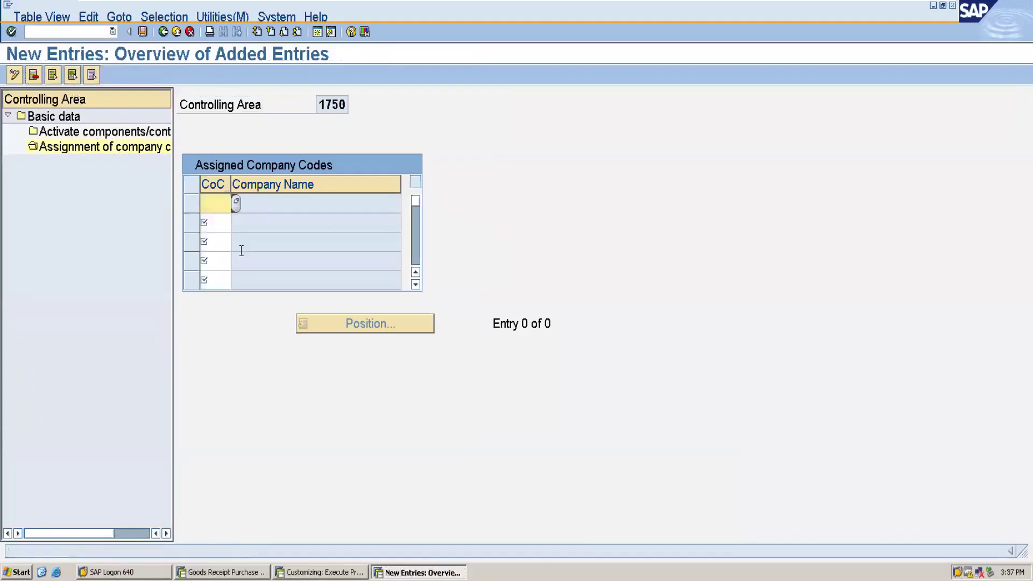
type("1750")
key("Return")
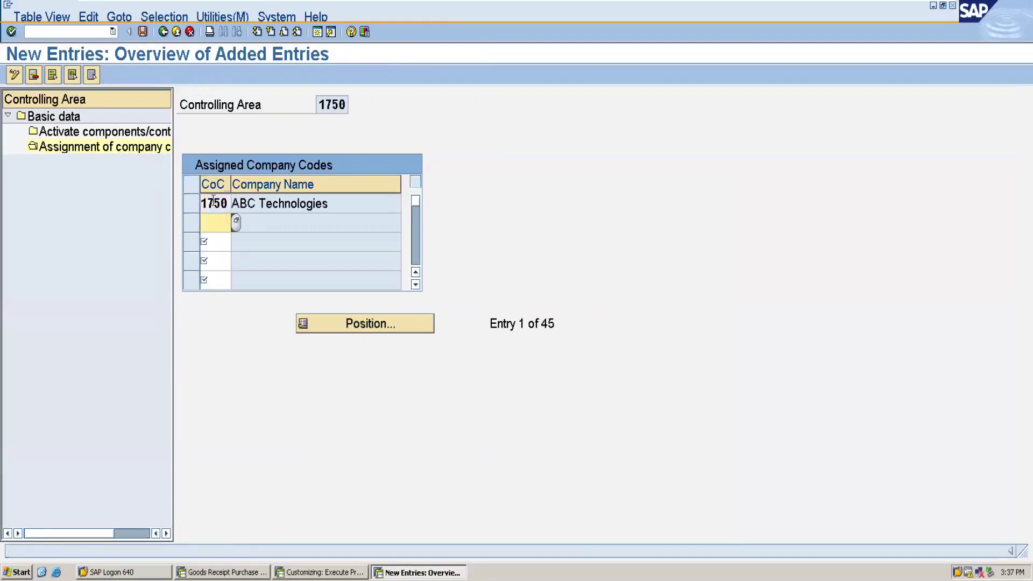
left_click(143, 32)
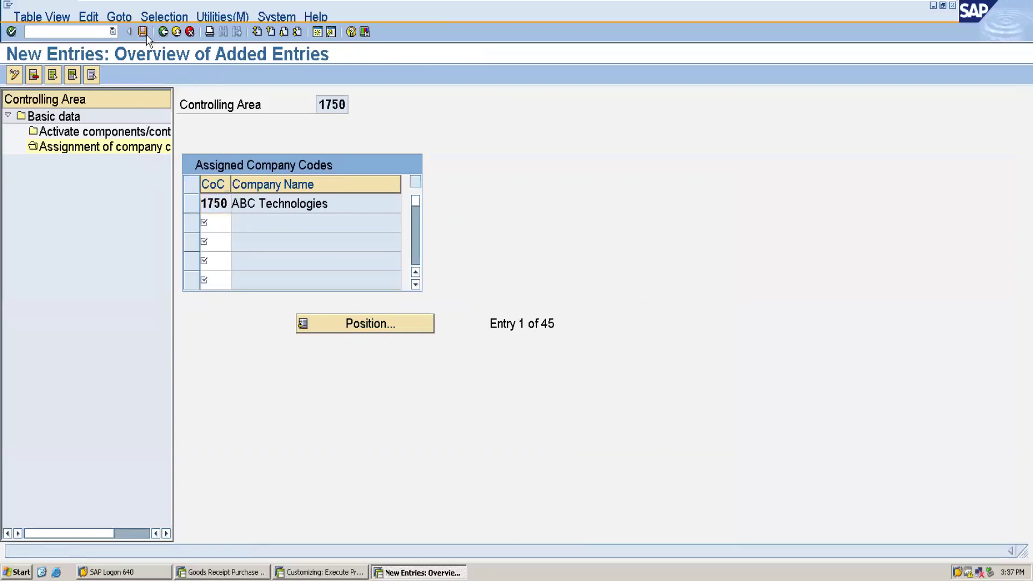
Step: Add a new components and control indicators entry for the controlling area with fiscal year 2020
double_click(96, 132)
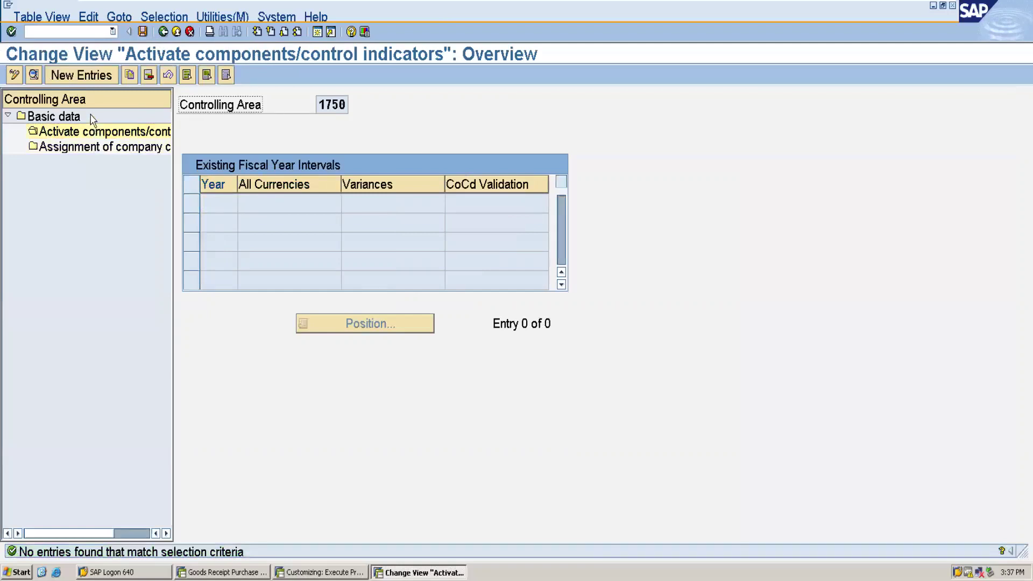
left_click(84, 76)
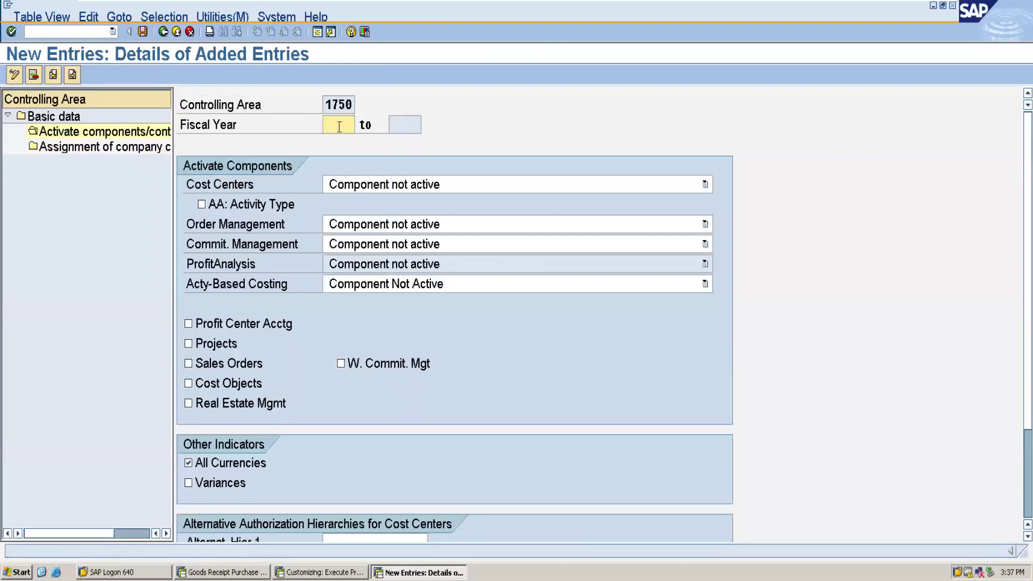
type("2020")
Step: Set both the Cost Centers and Order Management components to Component active for controlling area 1750
left_click(446, 189)
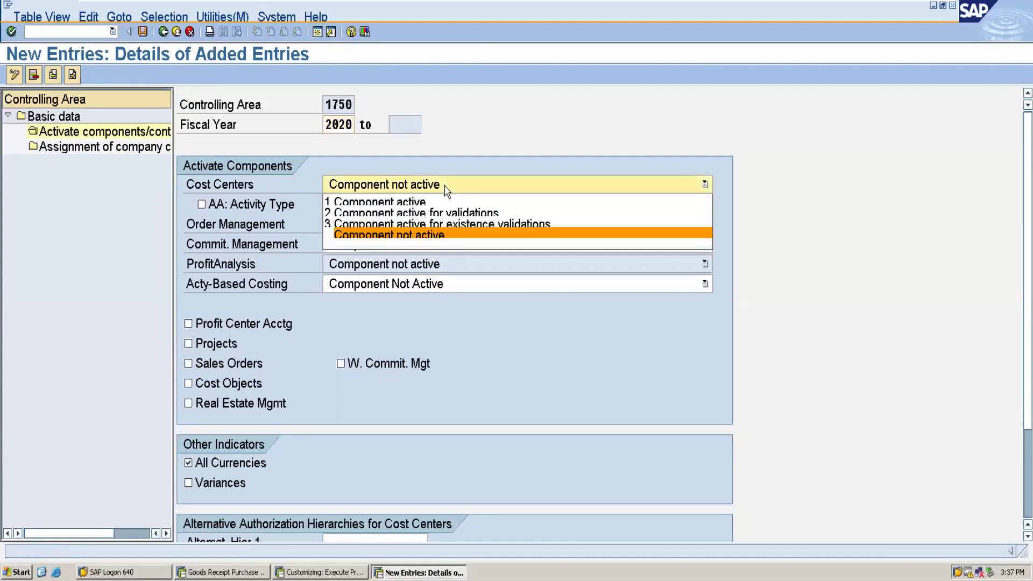
left_click(417, 202)
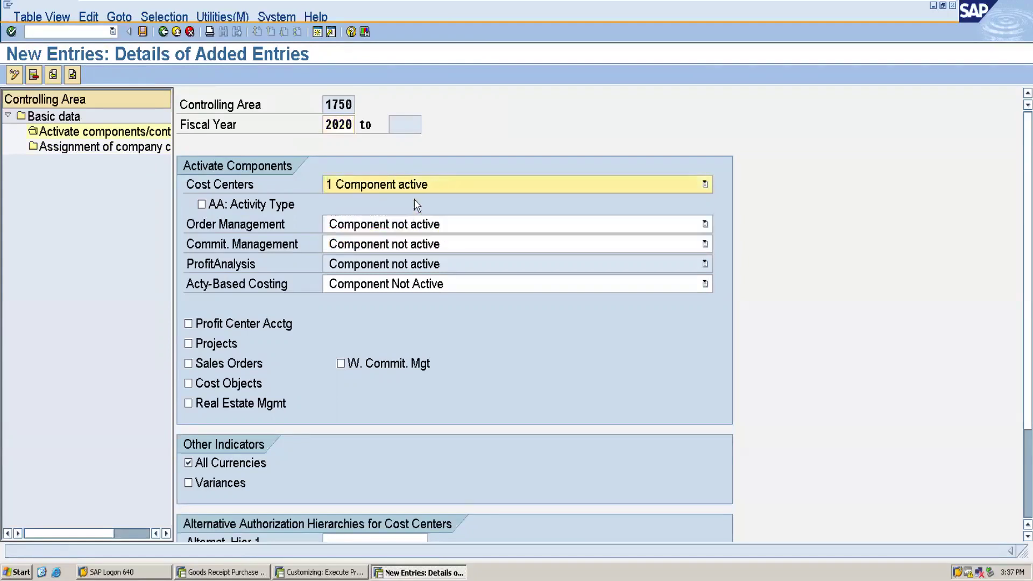
left_click(423, 231)
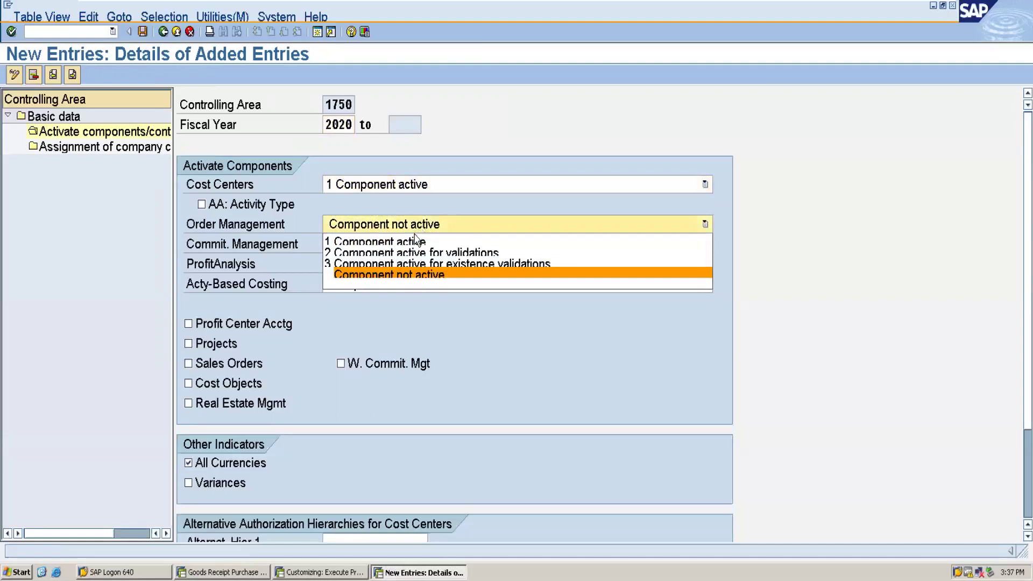
left_click(414, 240)
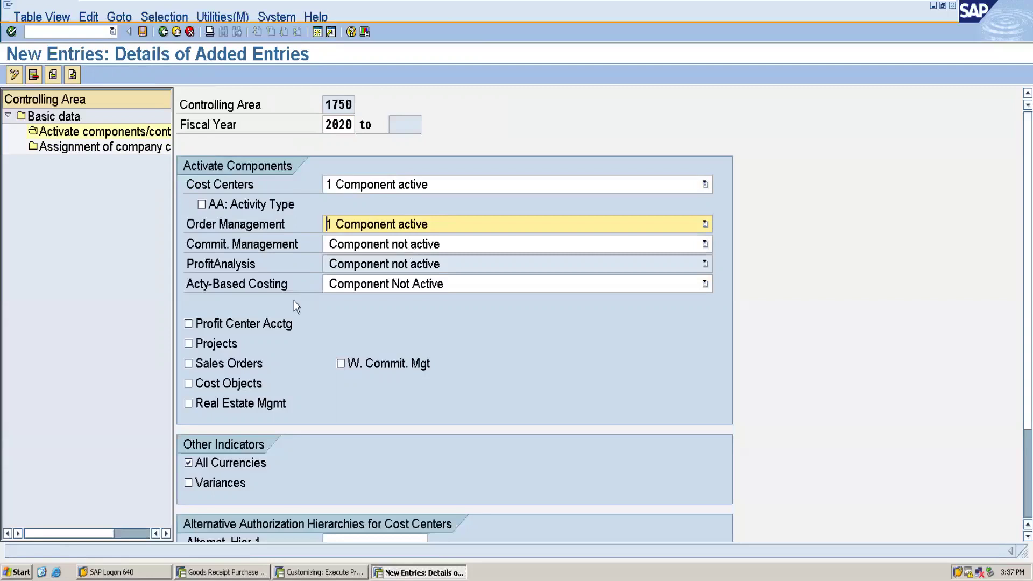
Step: Activate Profit Center Acctg, Projects, Sales Orders and Cost Objects for the controlling area
left_click(190, 324)
left_click(190, 344)
left_click(190, 364)
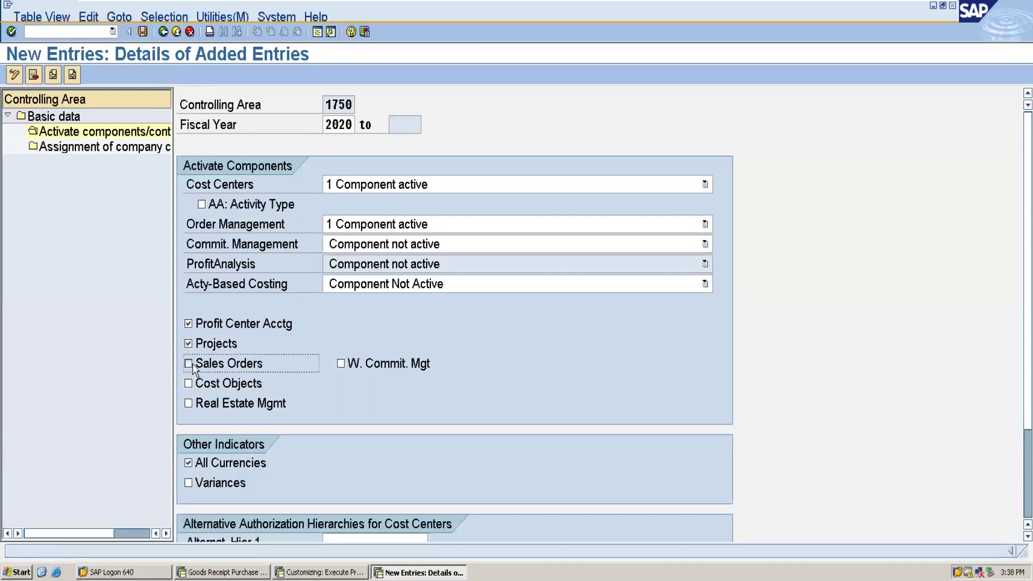
left_click(190, 384)
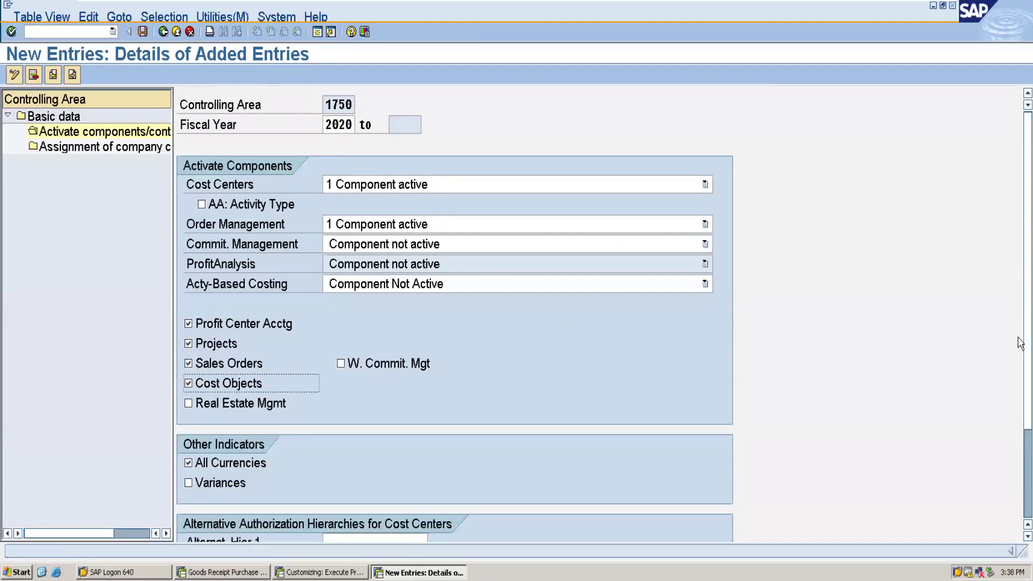
Step: Save the activated components for fiscal year 2020 and return to the implementation guide structure
scroll(1021, 344, "down", 3)
scroll(1019, 188, "up", 3)
left_click(142, 32)
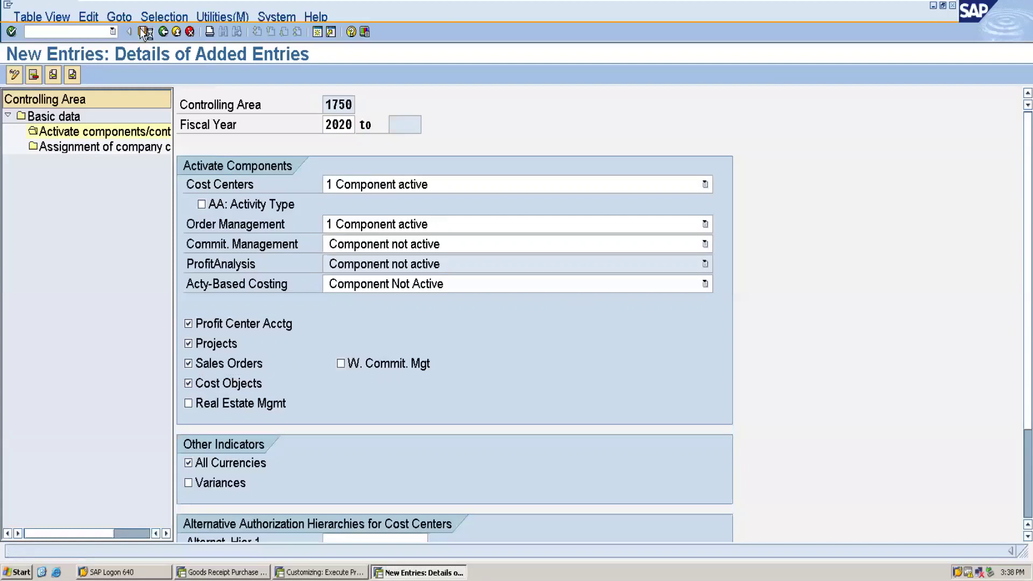
left_click(84, 474)
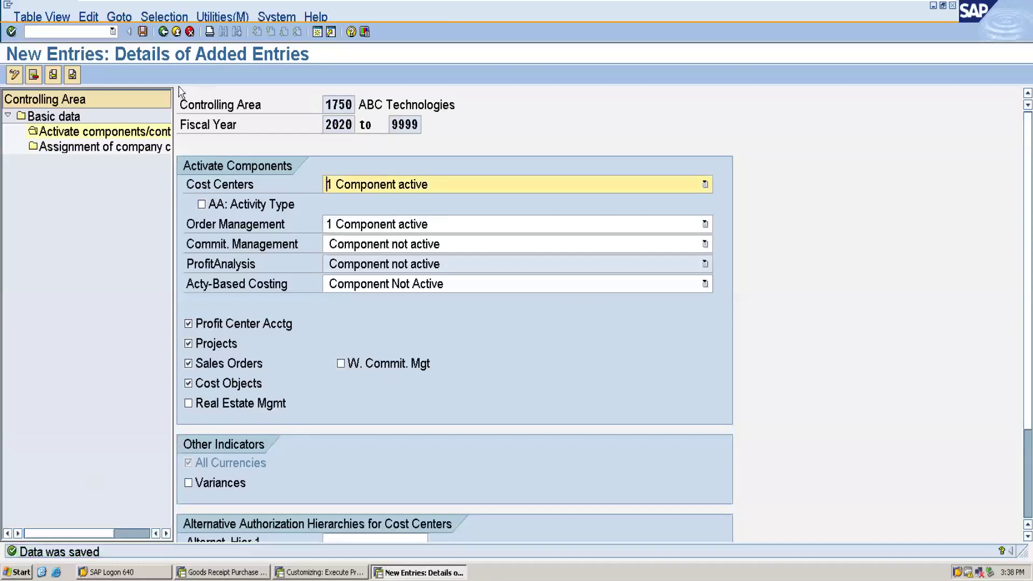
left_click(163, 34)
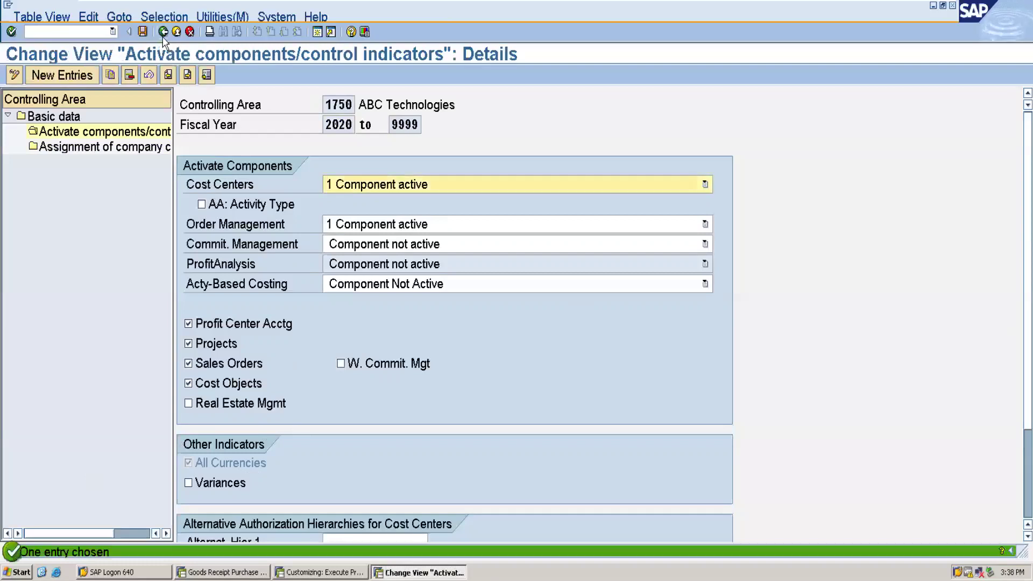
left_click(163, 34)
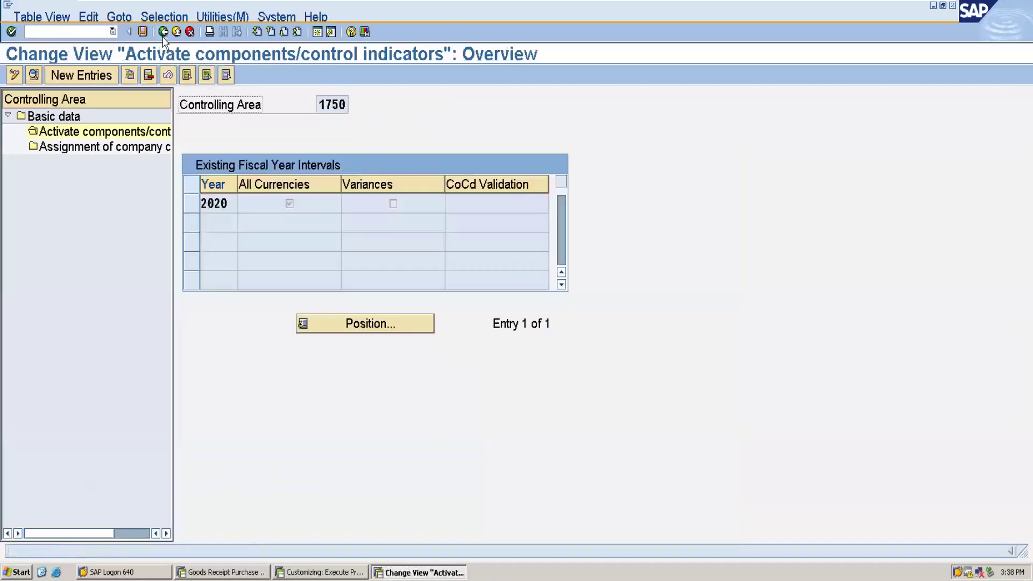
left_click(164, 33)
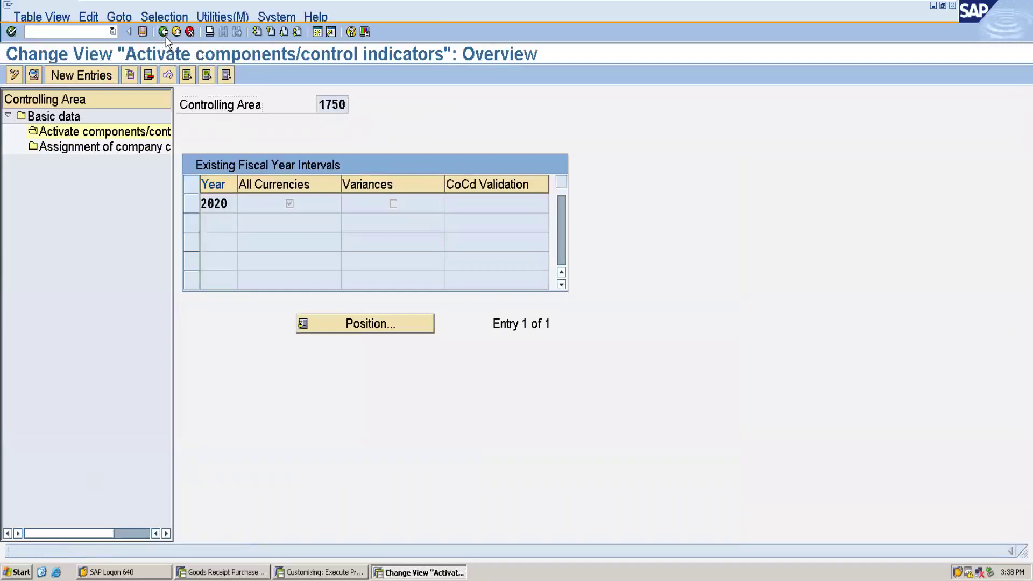
left_click(166, 37)
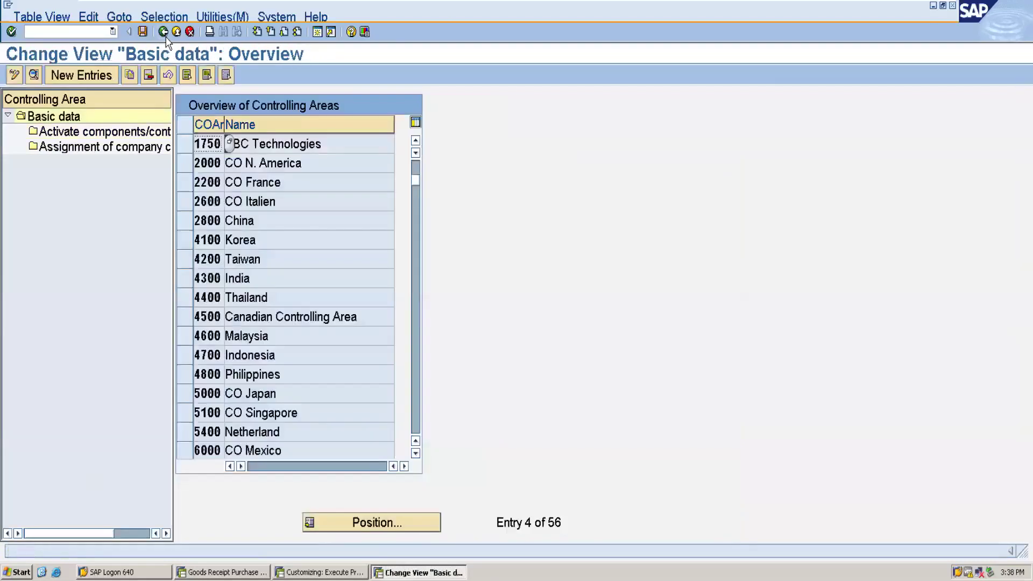
left_click(165, 35)
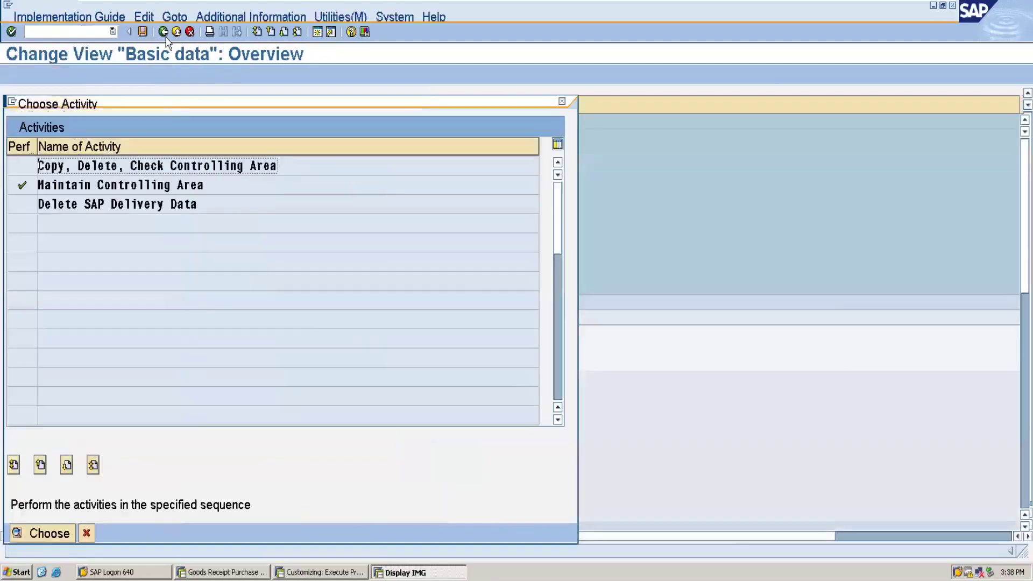
left_click(562, 102)
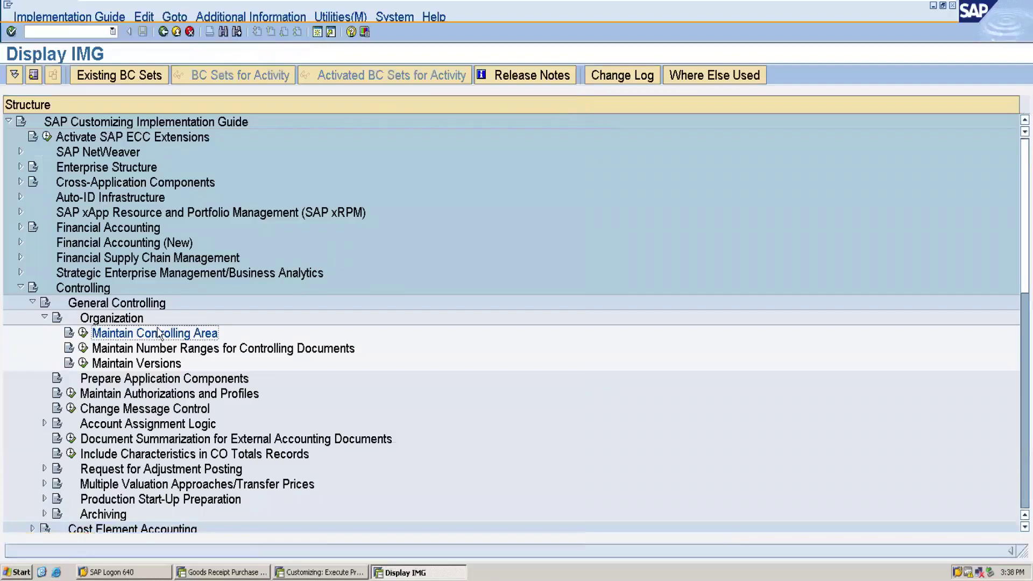
Step: Copy the controlling document number ranges from CO area 1000 to 1750, acknowledge the transport notice, and return to the implementation guide
left_click(83, 349)
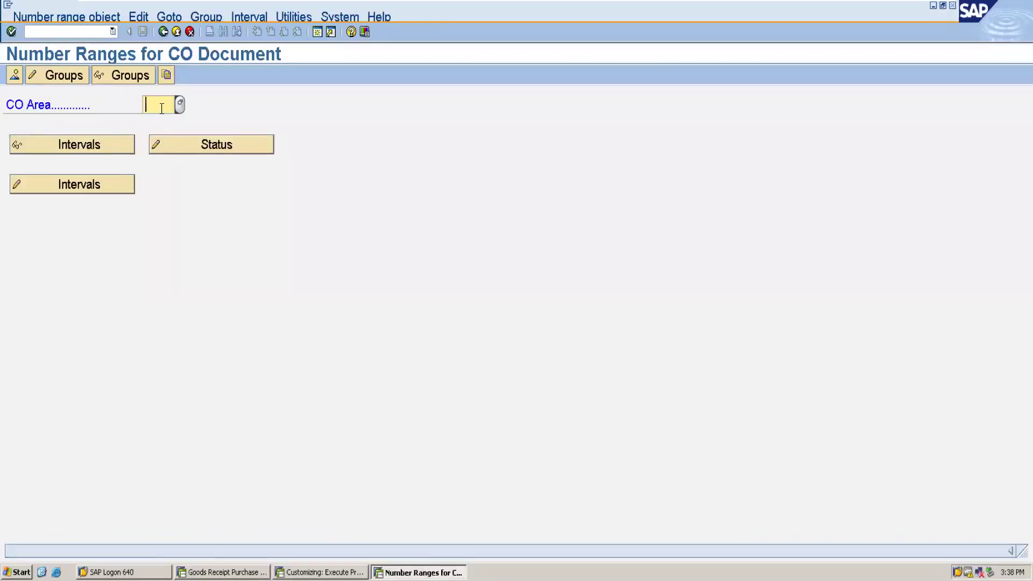
left_click(171, 79)
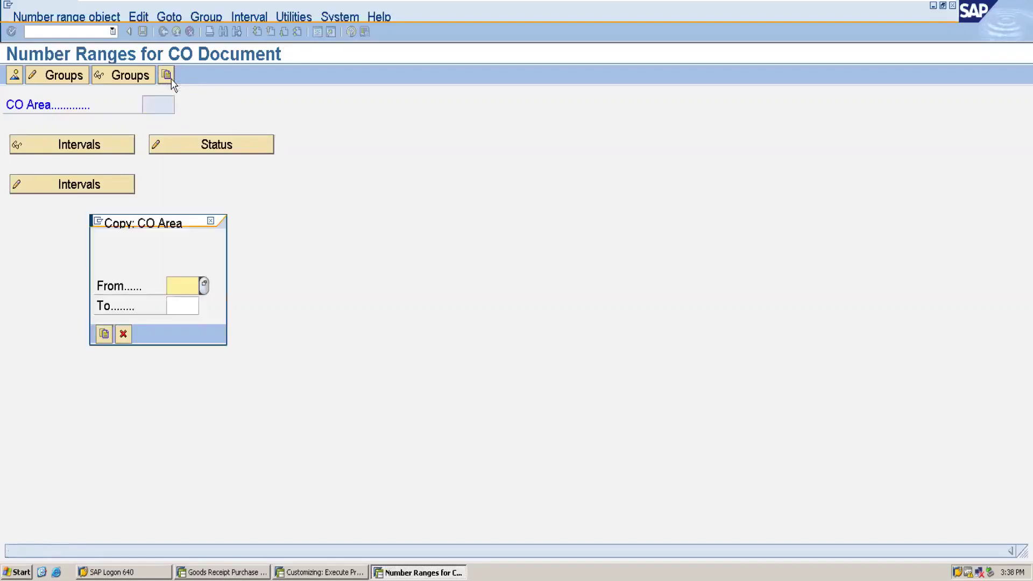
left_click(205, 285)
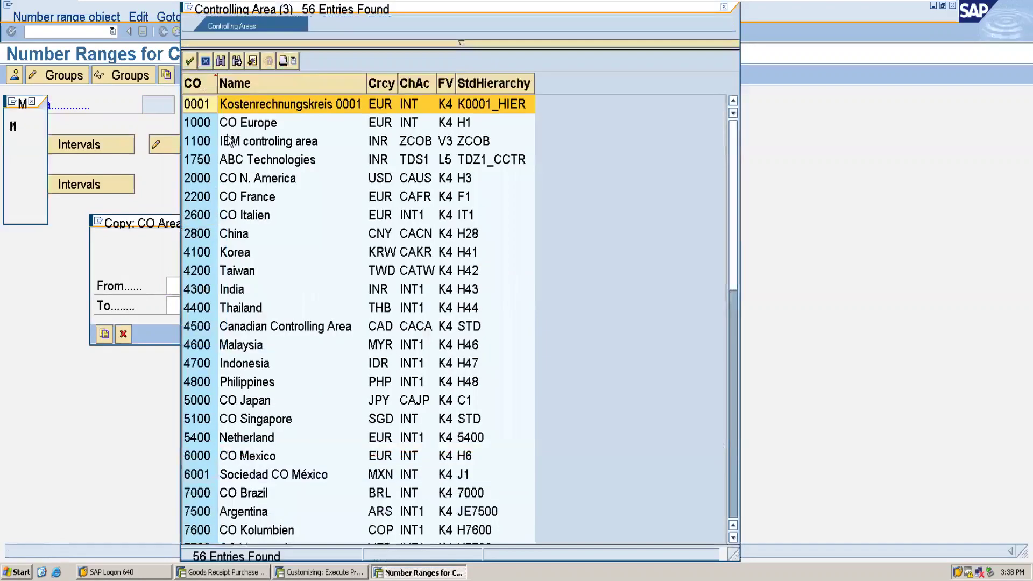
left_click(267, 125)
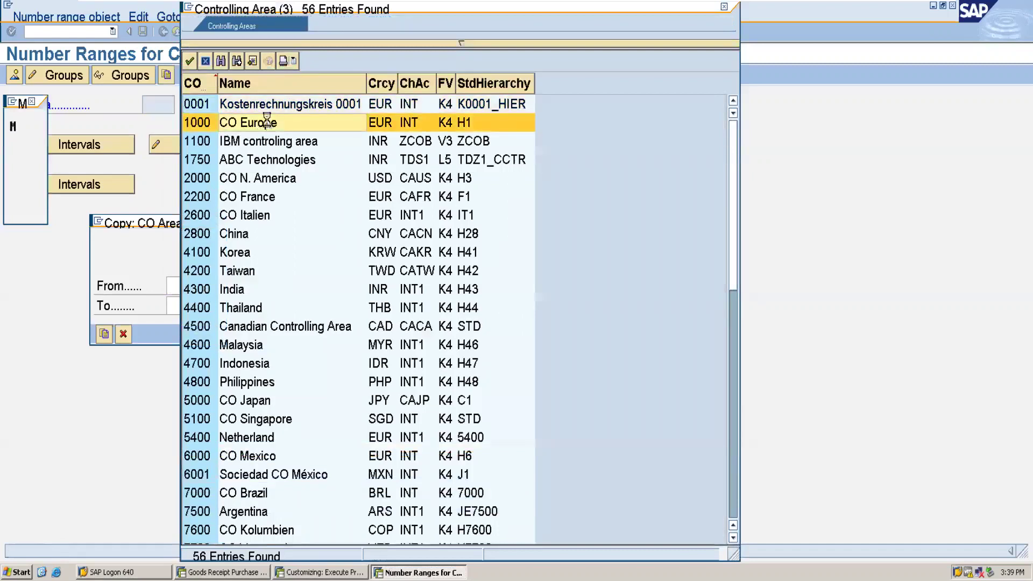
double_click(268, 125)
left_click(179, 306)
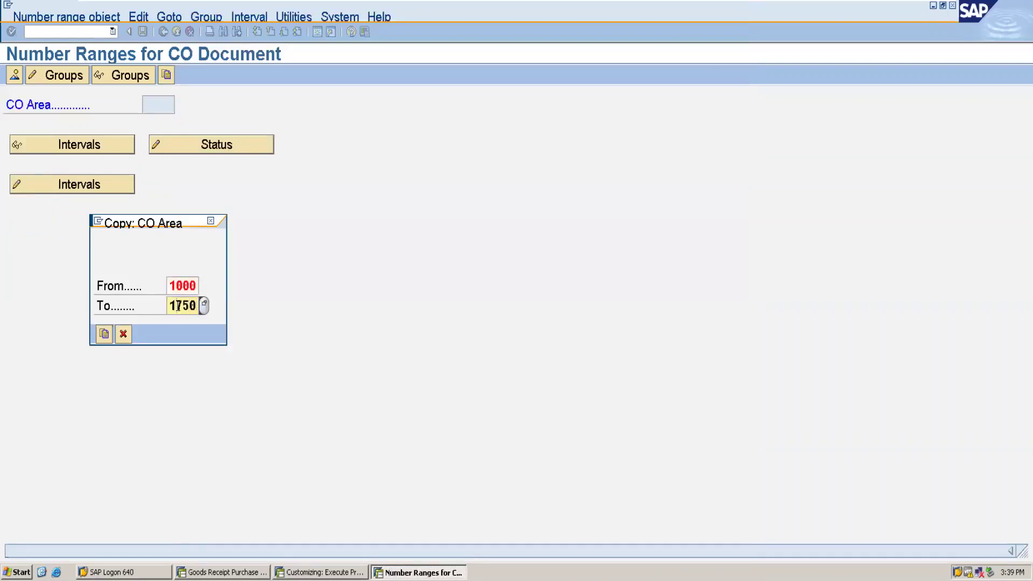
type("1750")
left_click(107, 340)
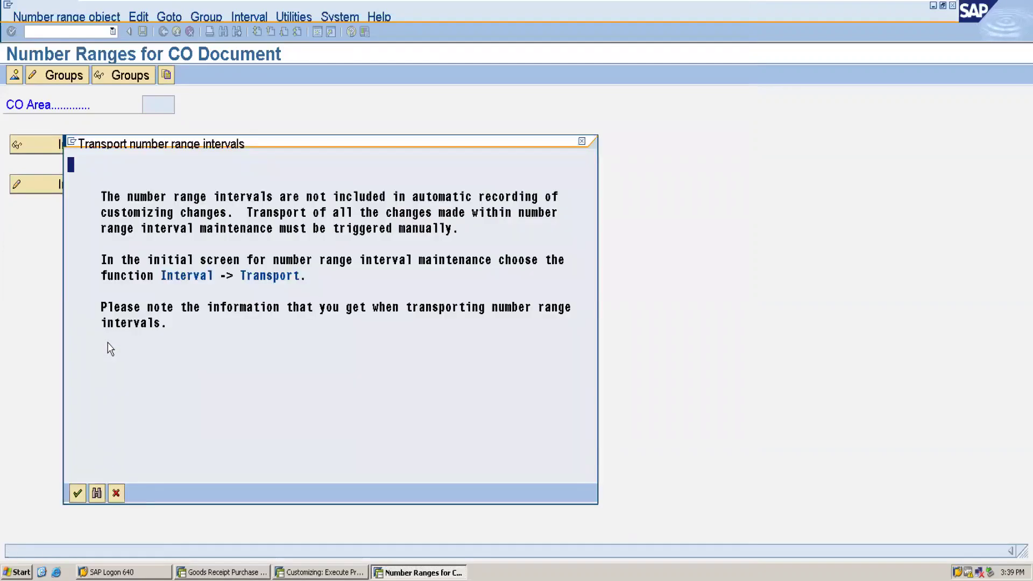
left_click(78, 493)
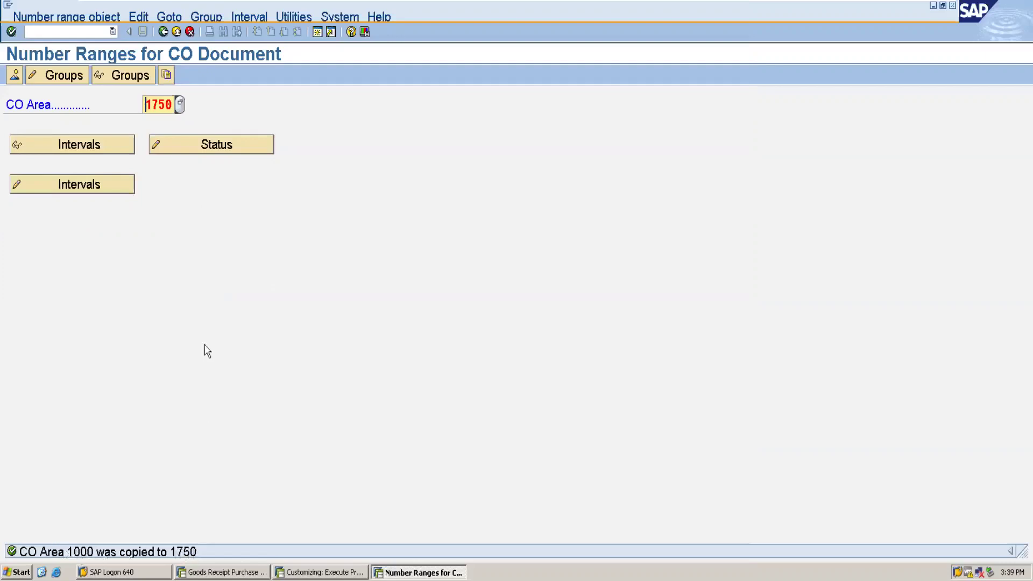
left_click(163, 32)
left_click(163, 32)
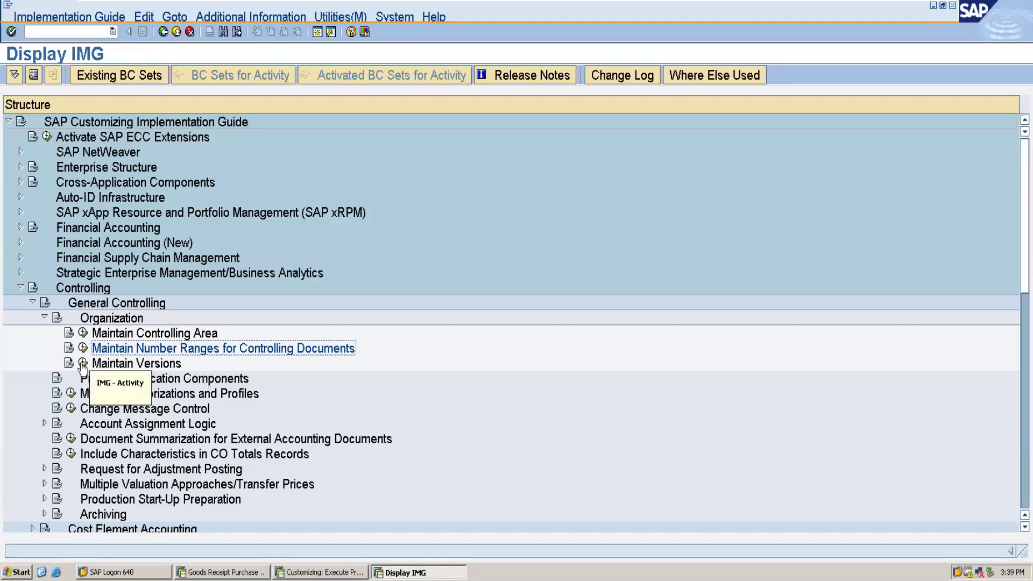
Step: Open Maintain Versions, return to the ECC DMO SERVER window, and open the settings for each fiscal year of version 0
left_click(83, 365)
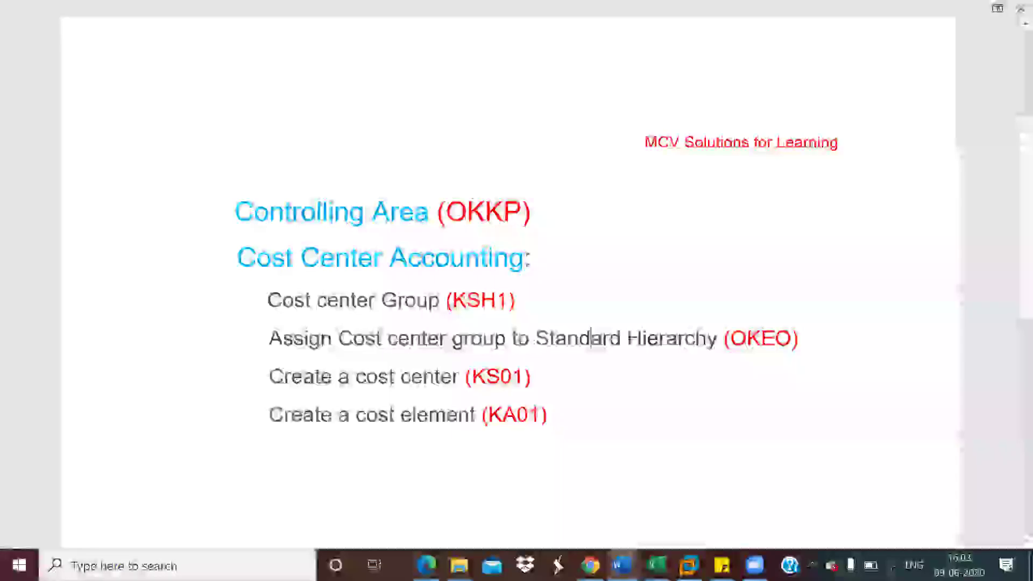
mouse_move(689, 565)
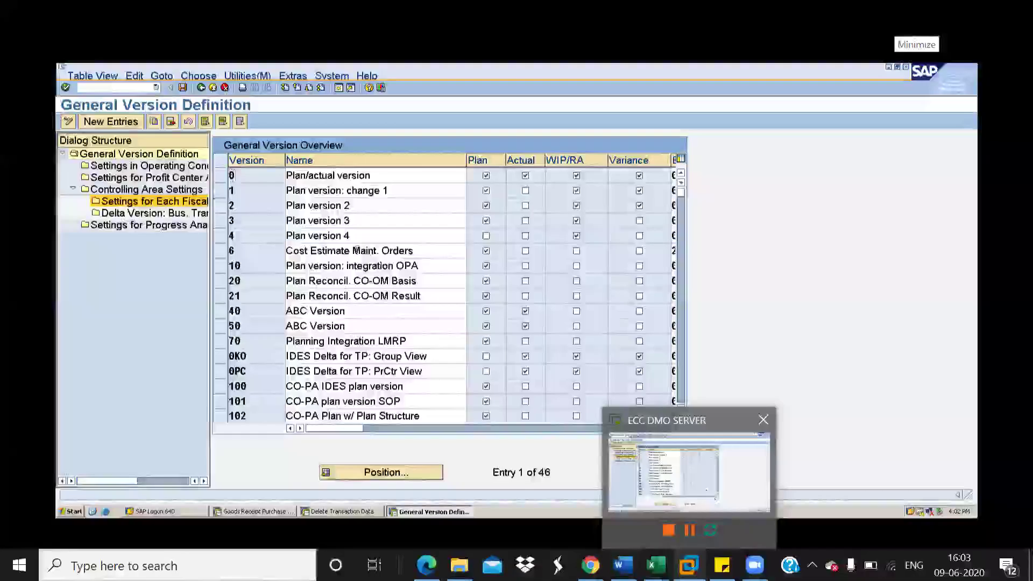
left_click(709, 494)
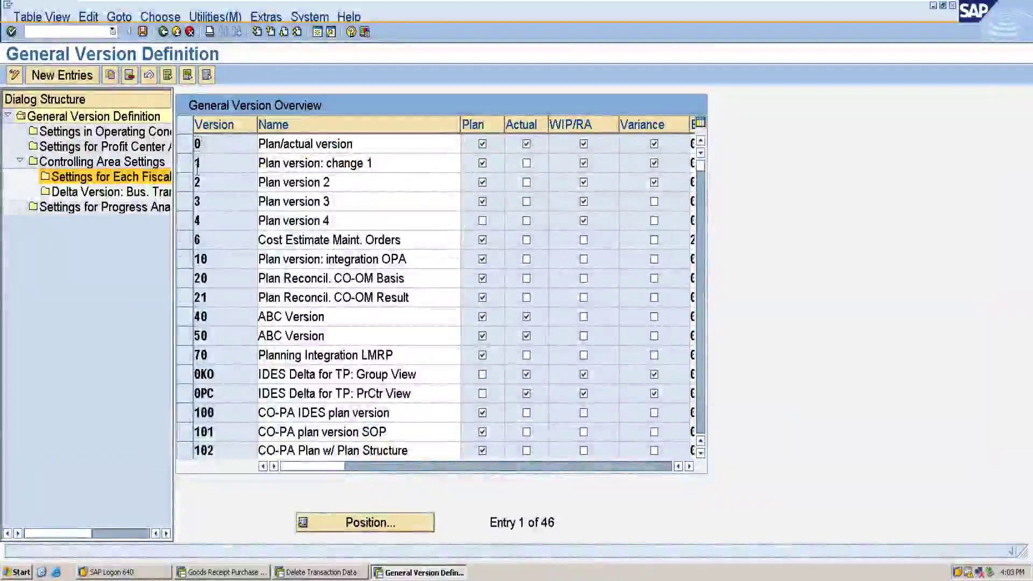
left_click(188, 151)
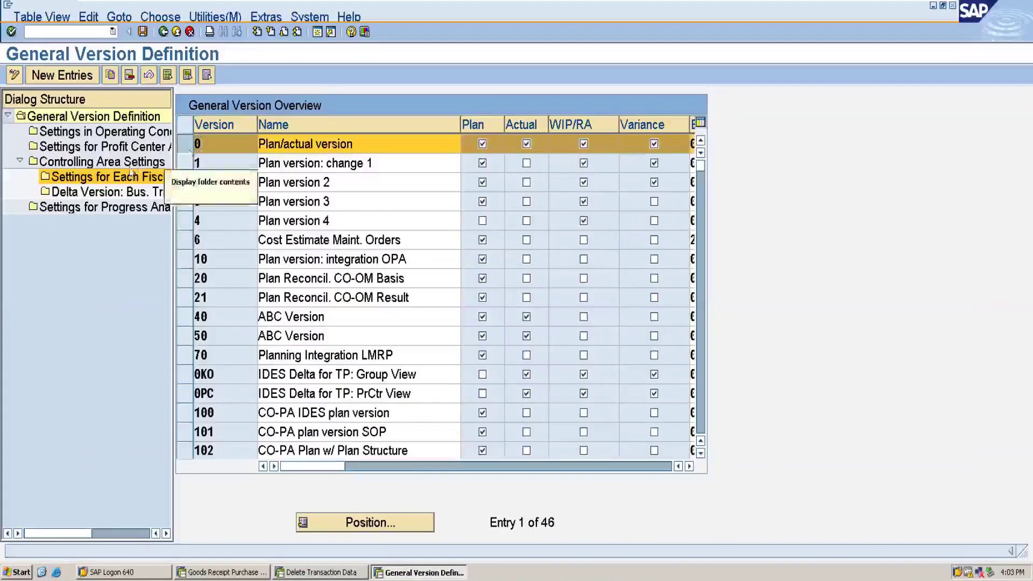
double_click(113, 179)
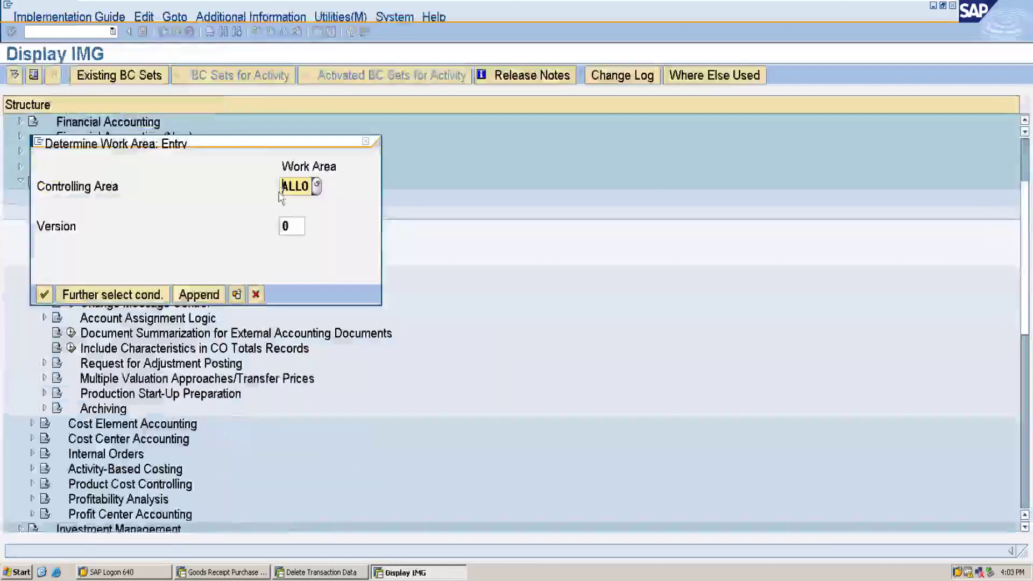
Step: Set the work area to controlling area 1750 and save version 0's fiscal year settings, accepting the proposed customizing request
key("Delete")
key("Delete")
key("Delete")
key("Delete")
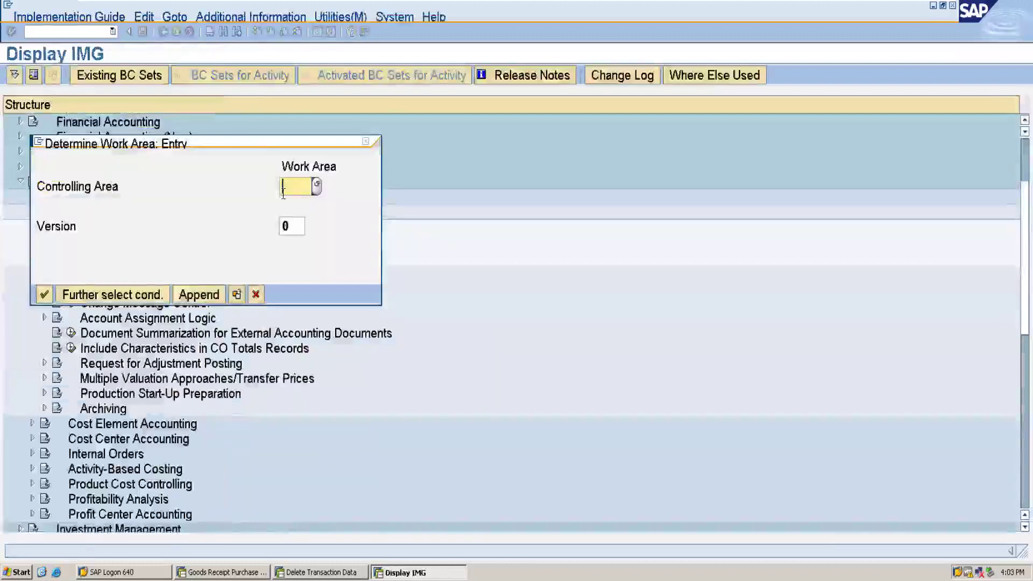
type("1750")
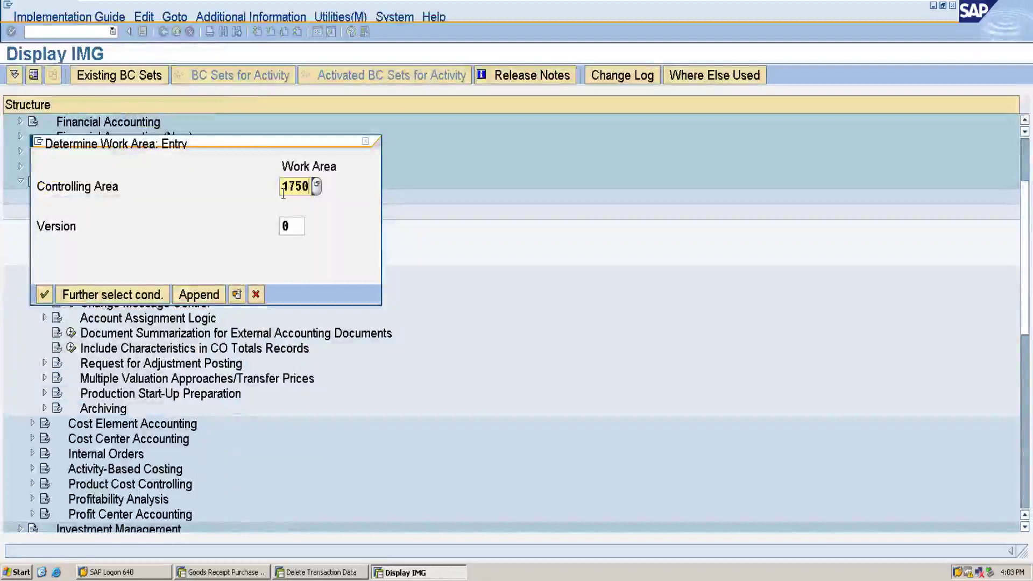
left_click(44, 295)
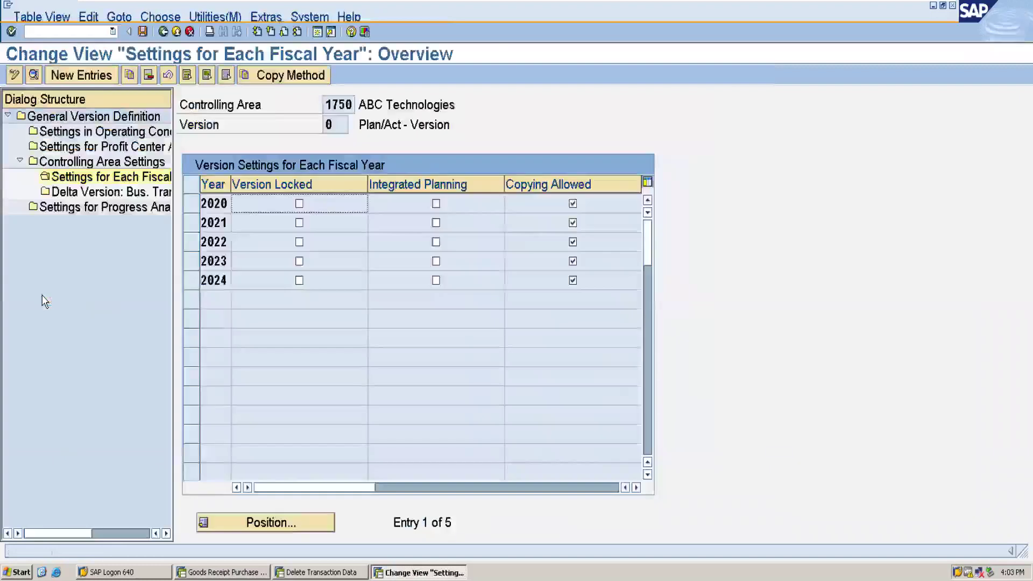
left_click(143, 32)
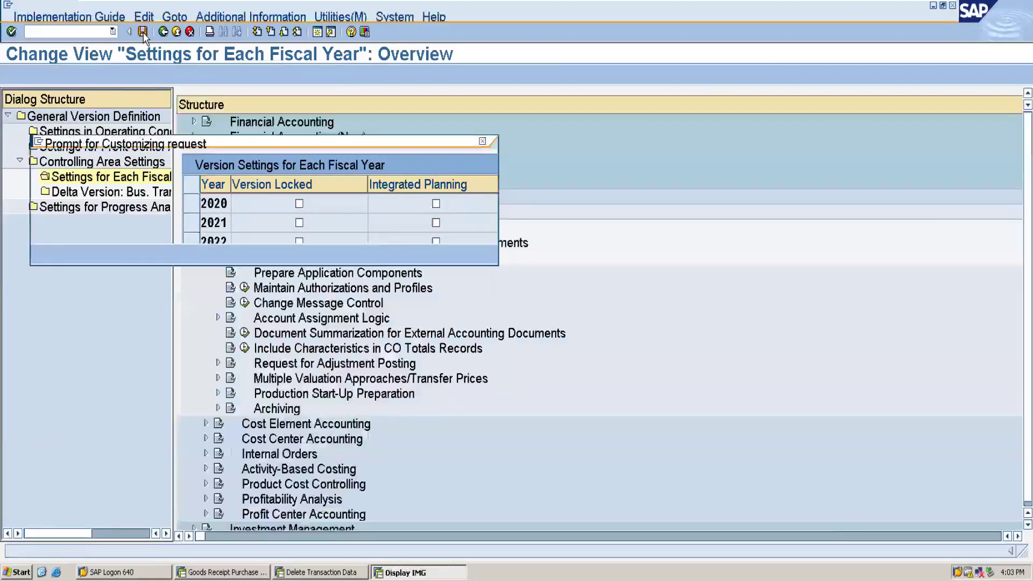
left_click(45, 255)
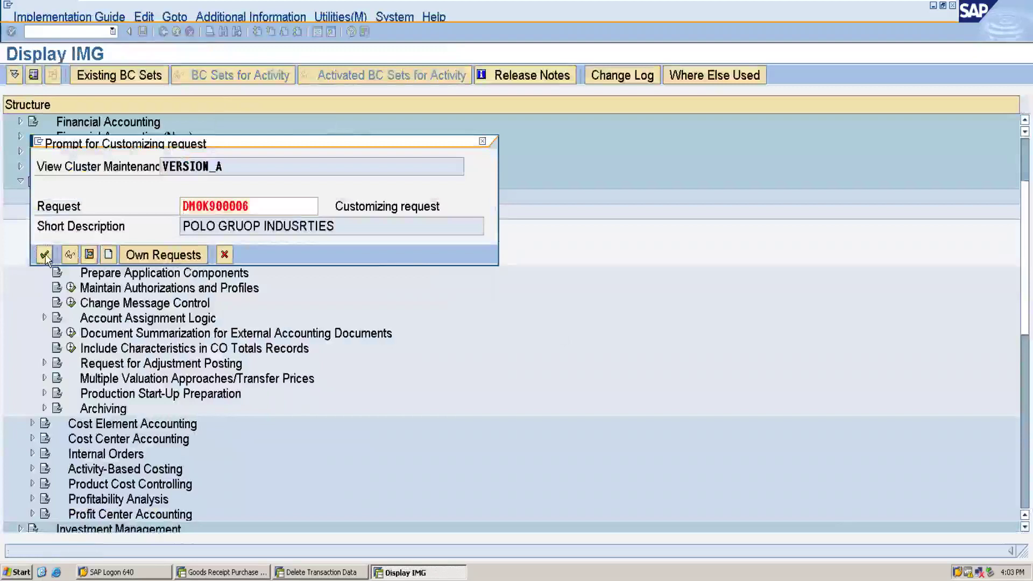
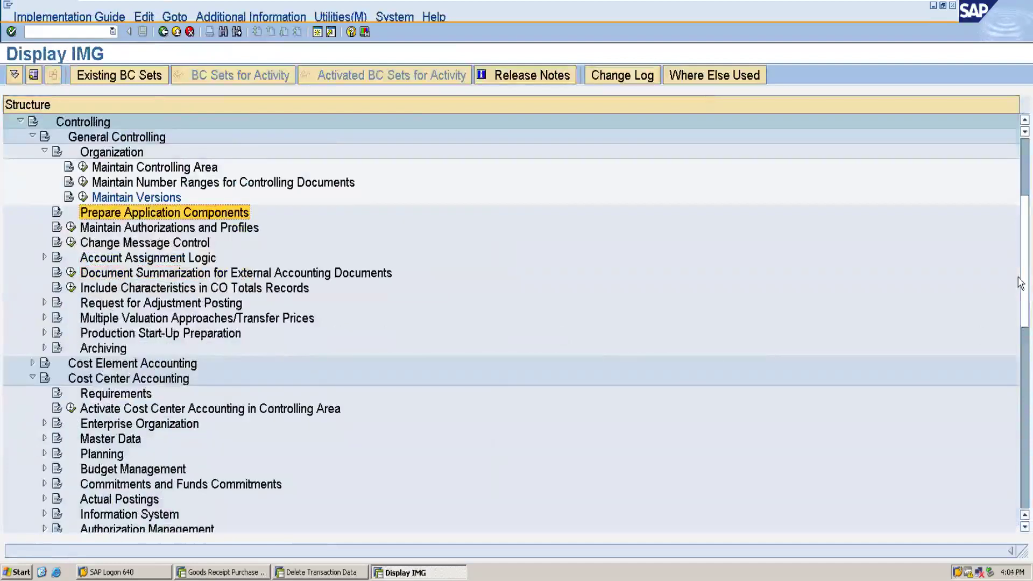
Step: Expand the Cost Centers node in Cost Center Accounting's master data and check the standard hierarchy before returning to the implementation guide
left_click_drag(1021, 283, 1021, 346)
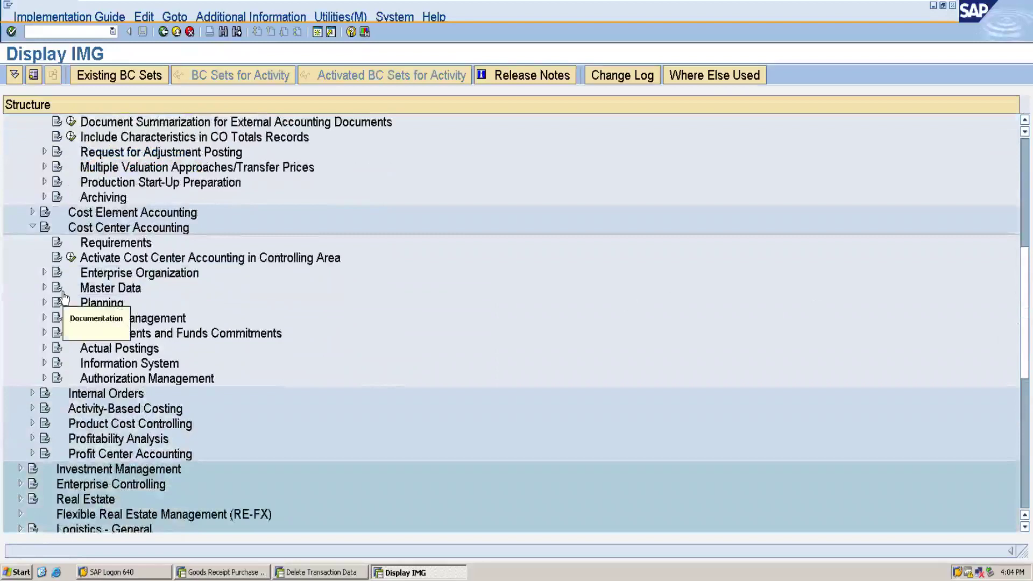
left_click(43, 290)
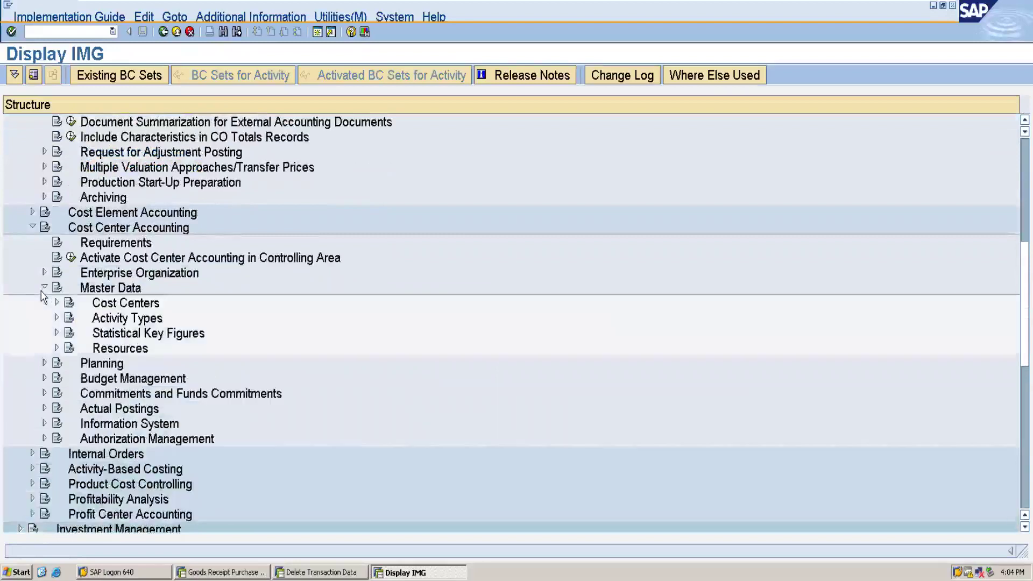
left_click(56, 304)
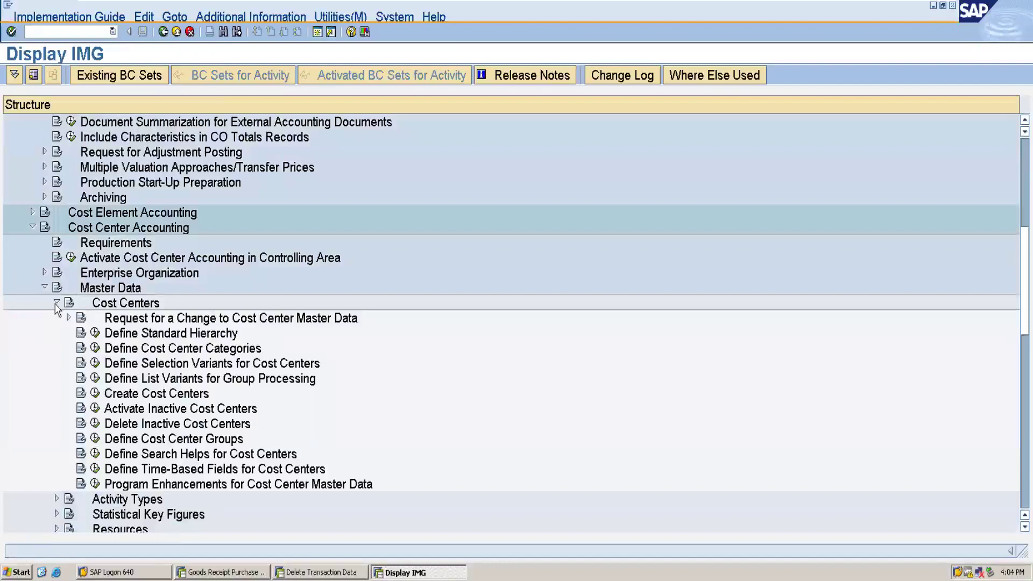
left_click(56, 303)
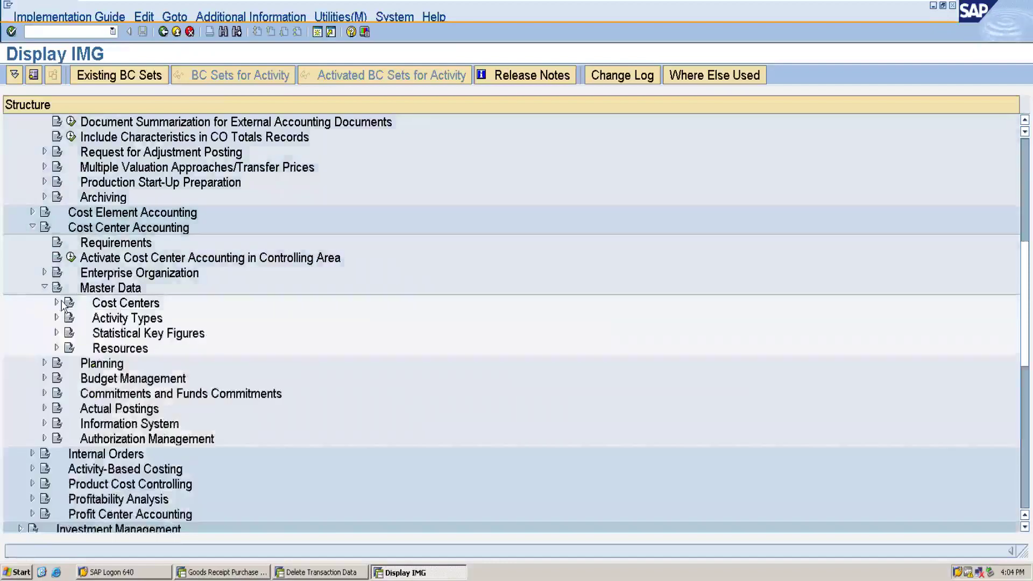
left_click(56, 304)
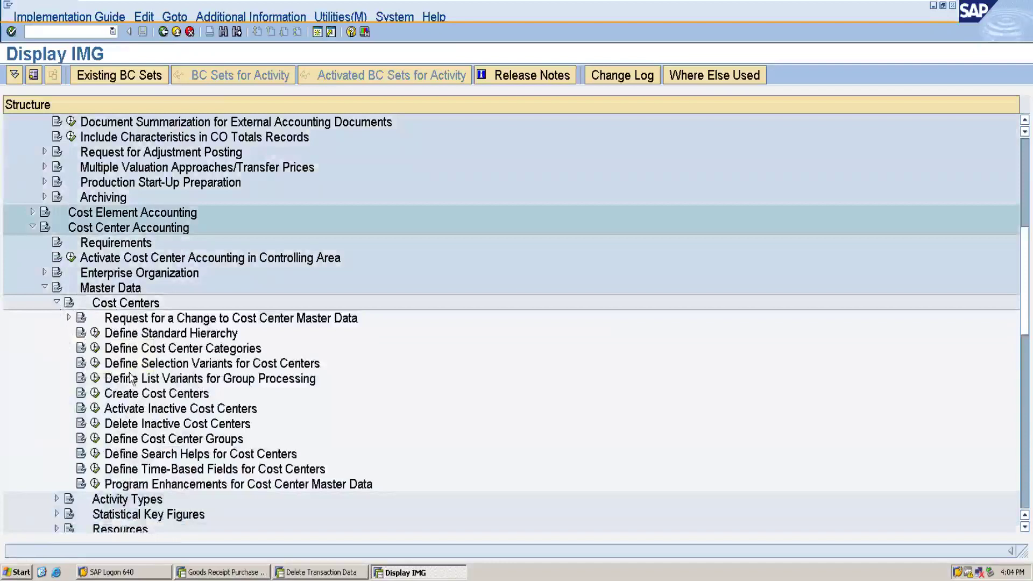
left_click(96, 334)
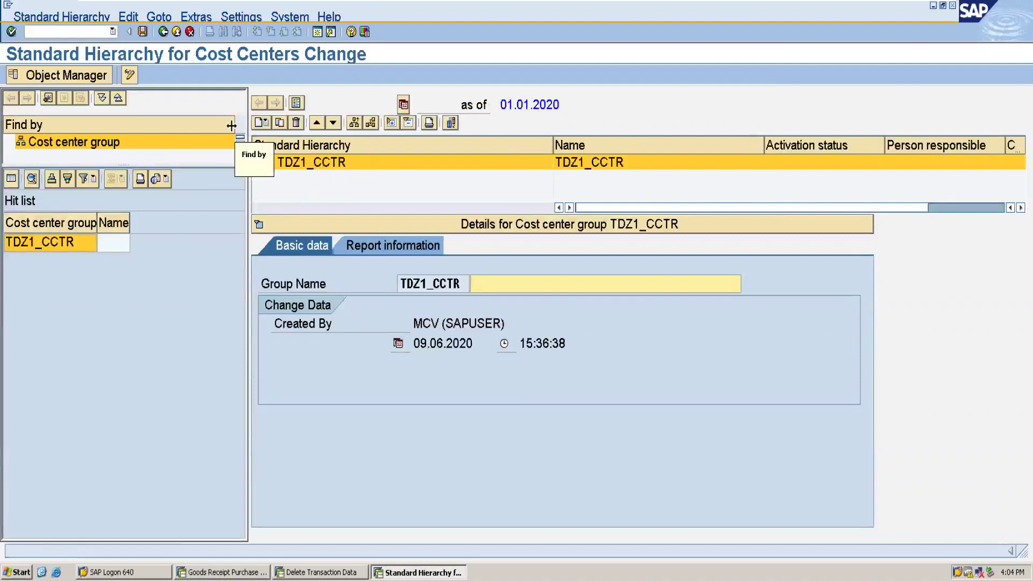
left_click(164, 33)
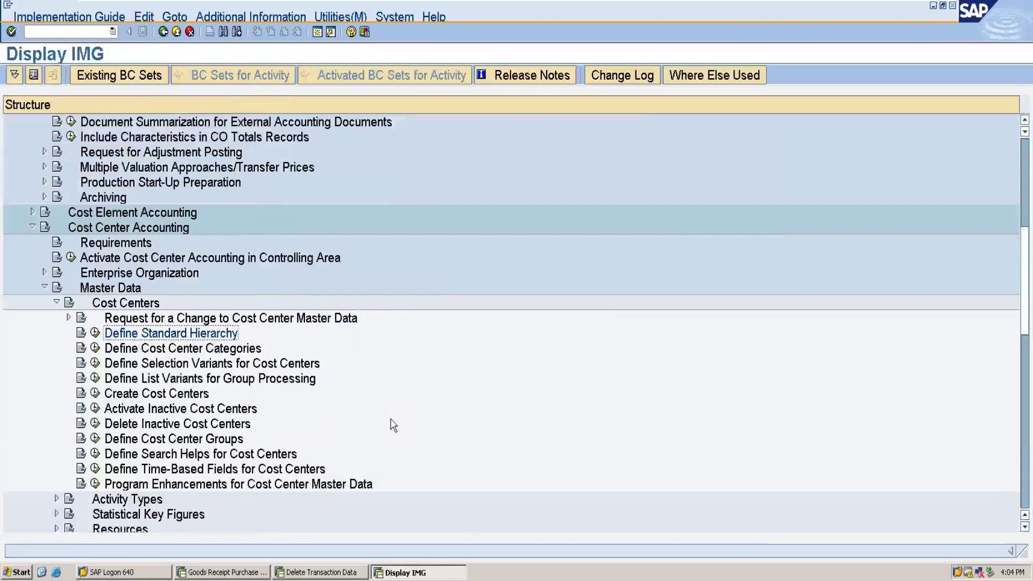
Step: Start Create Cost Center Group from Define Cost Center Groups with TM01 as the group and open its structure
left_click(96, 440)
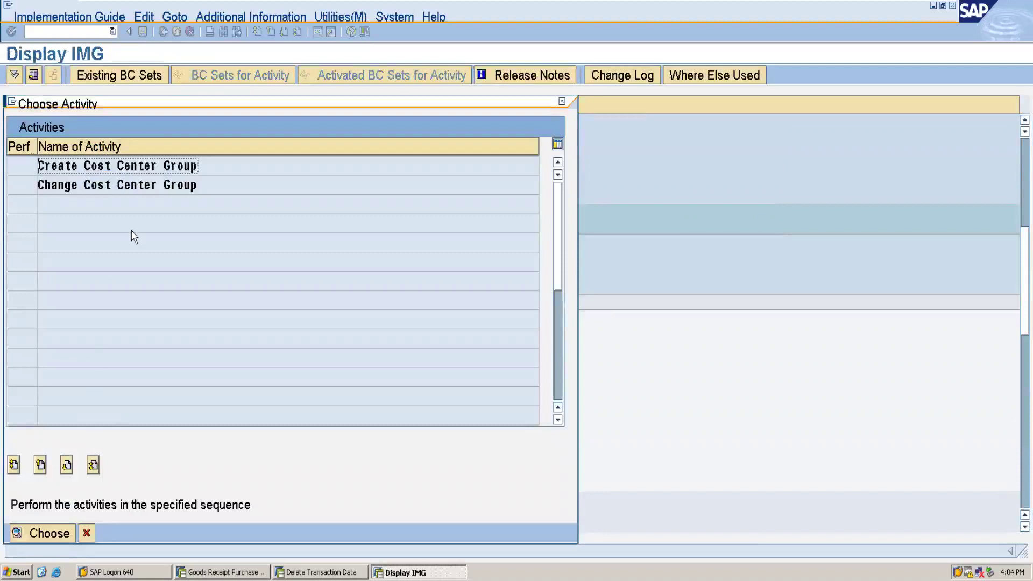
double_click(96, 166)
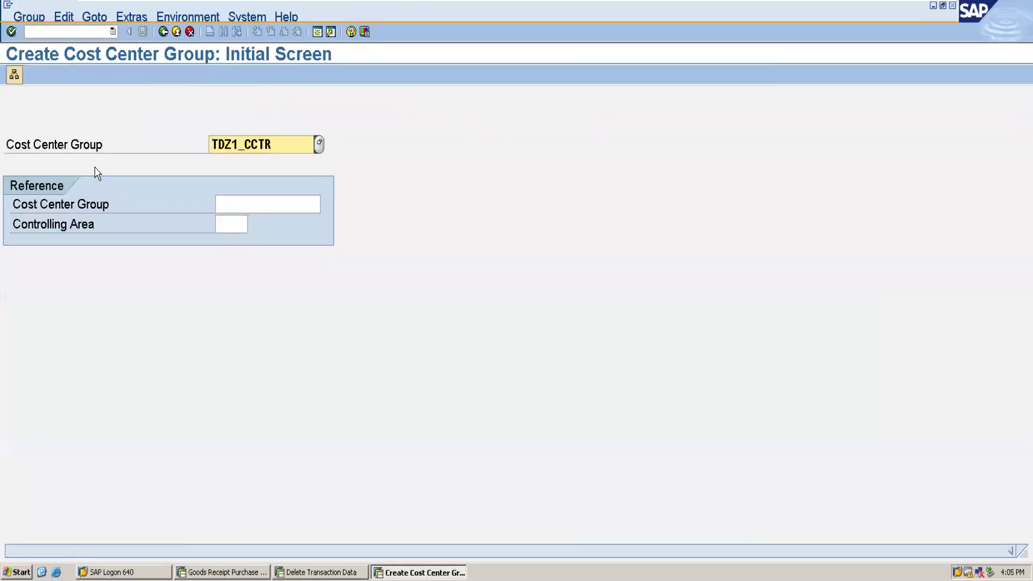
key("Delete")
key("Delete")
key("Delete")
key("Delete")
key("Delete")
key("Delete")
key("Delete")
key("Delete")
key("Delete")
type("TM01")
key("Return")
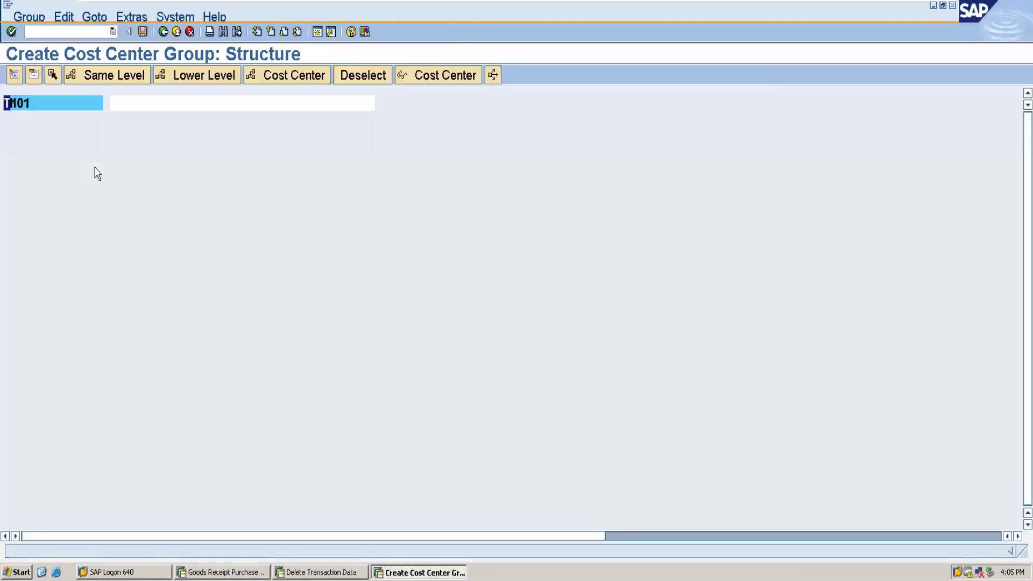
Step: Describe cost center group TM01 as SERVICE, save it, and return to the implementation guide structure
left_click(139, 101)
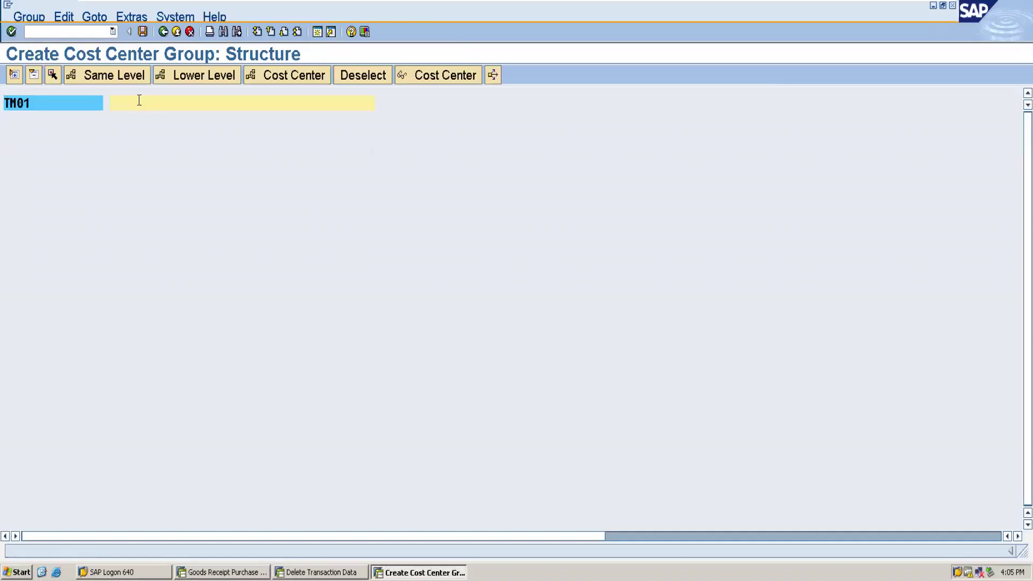
type("SERVICE")
left_click(143, 32)
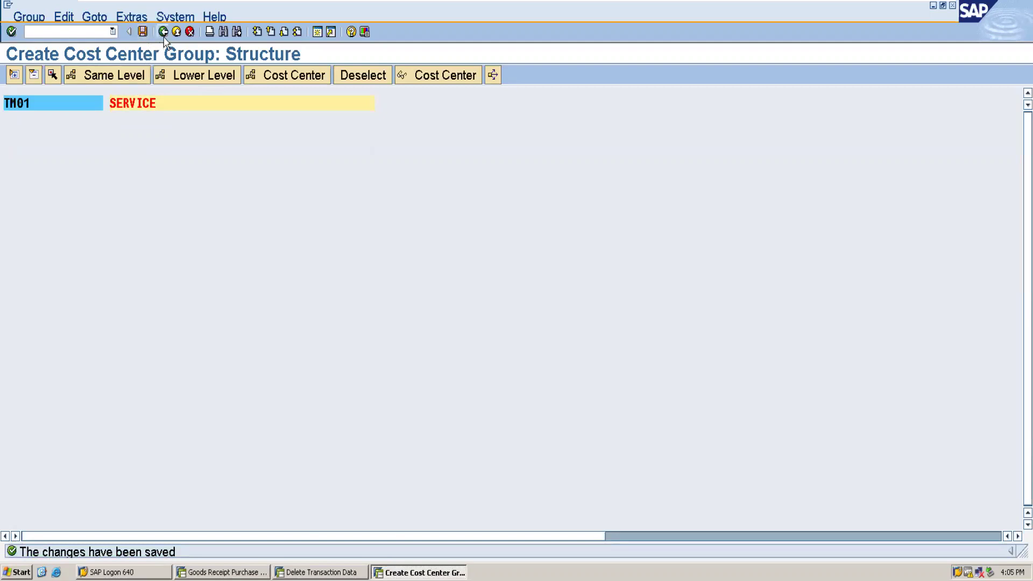
left_click(163, 31)
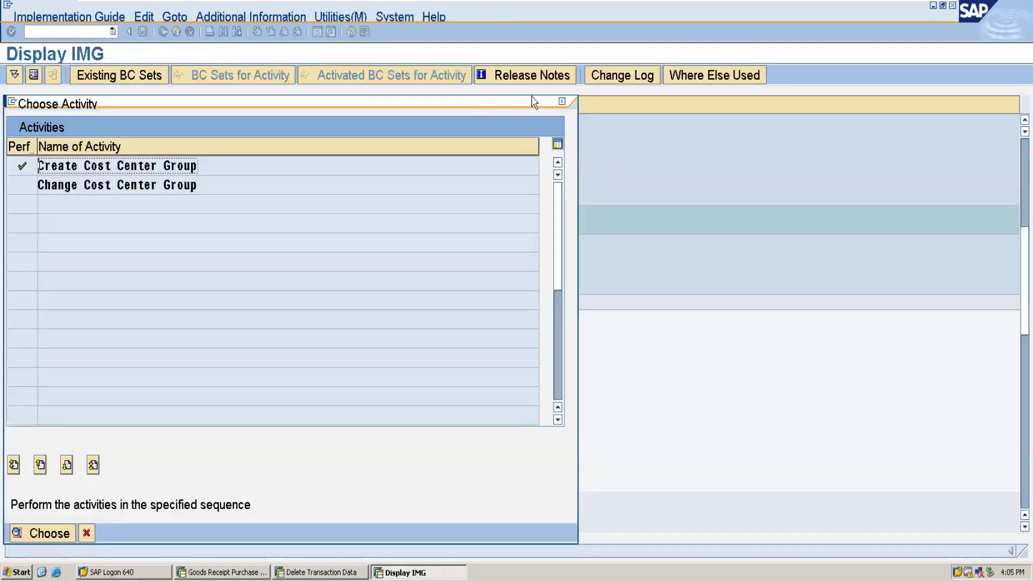
left_click(562, 104)
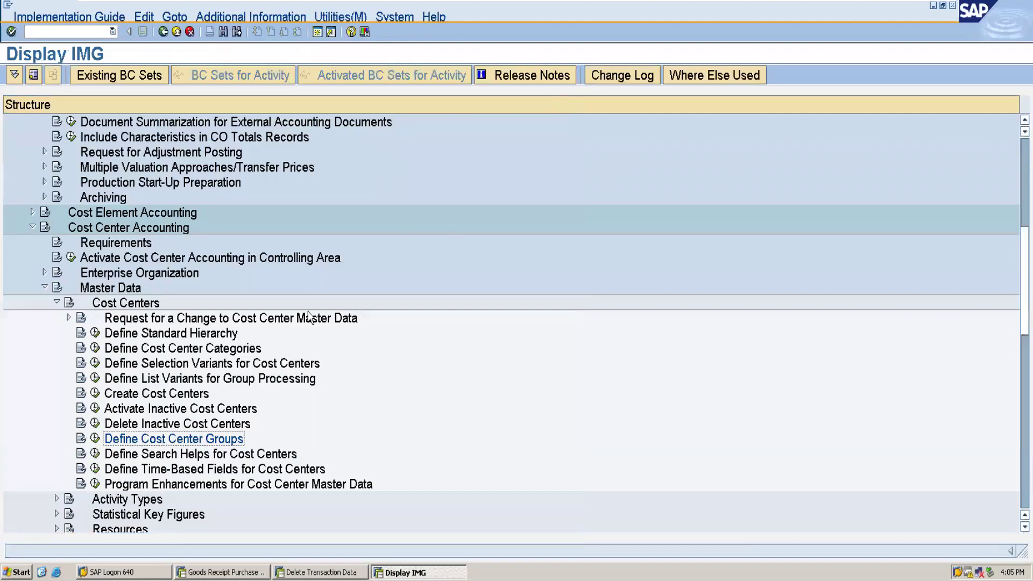
Step: Assign existing cost center group TM01 beneath TDZ1_CCTR in the standard hierarchy, and save the data on exit
left_click(96, 334)
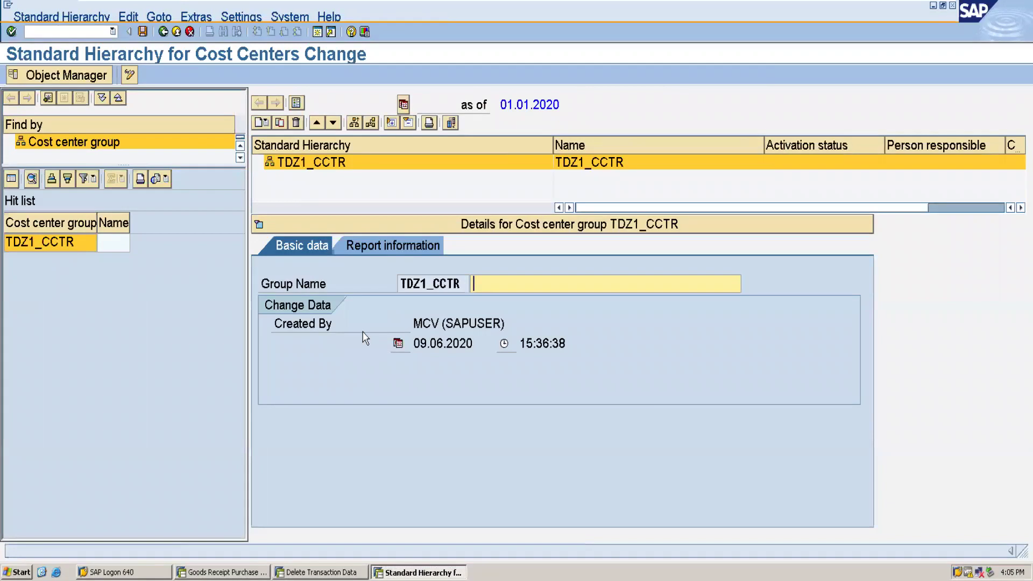
left_click(371, 124)
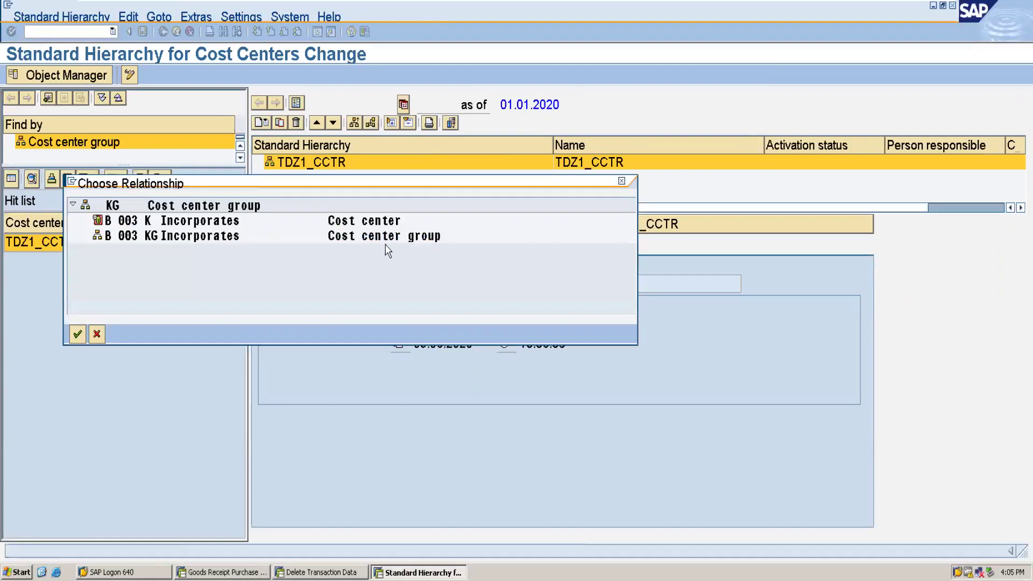
left_click(381, 240)
double_click(381, 240)
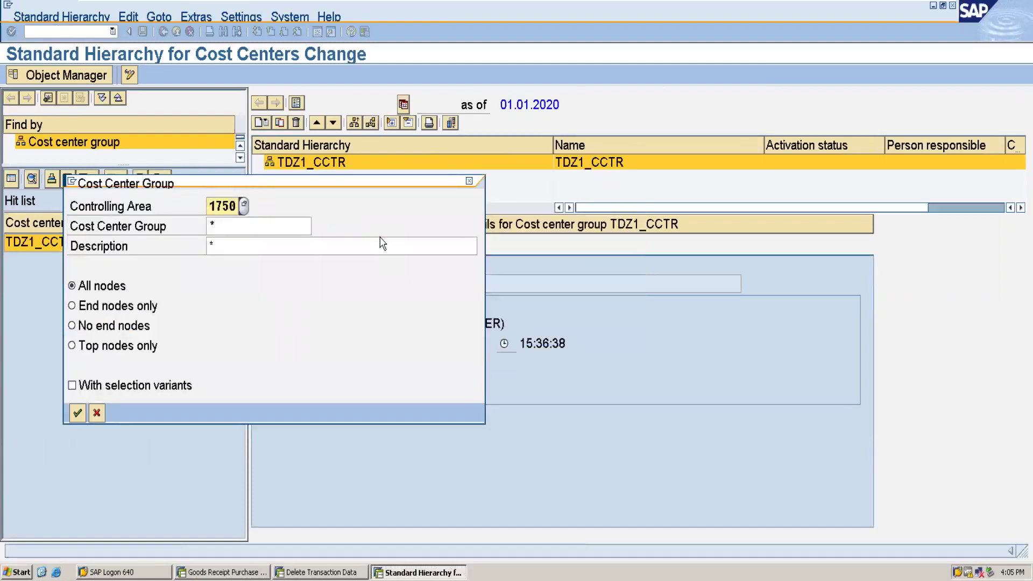
left_click(218, 227)
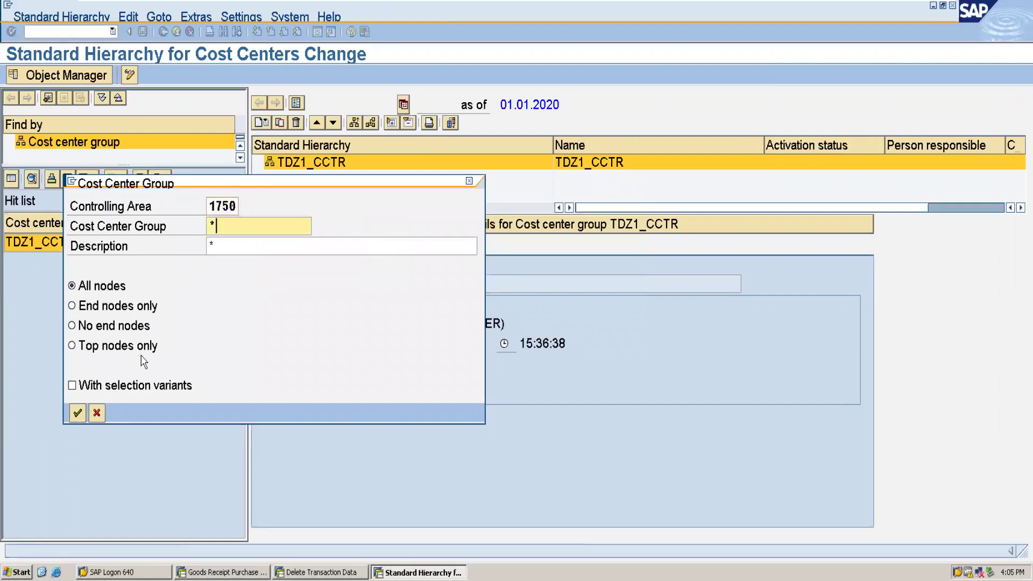
left_click(75, 419)
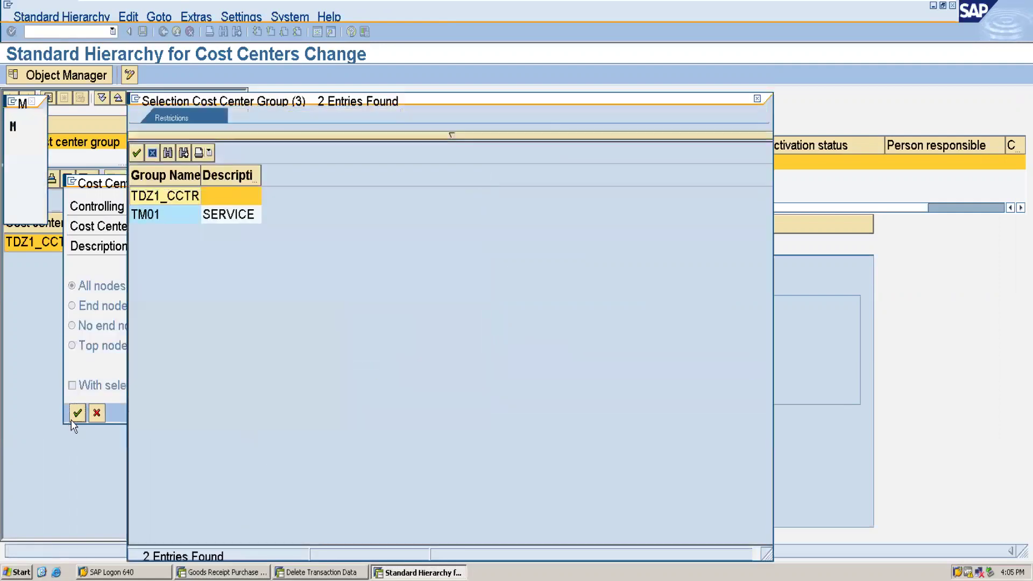
double_click(162, 221)
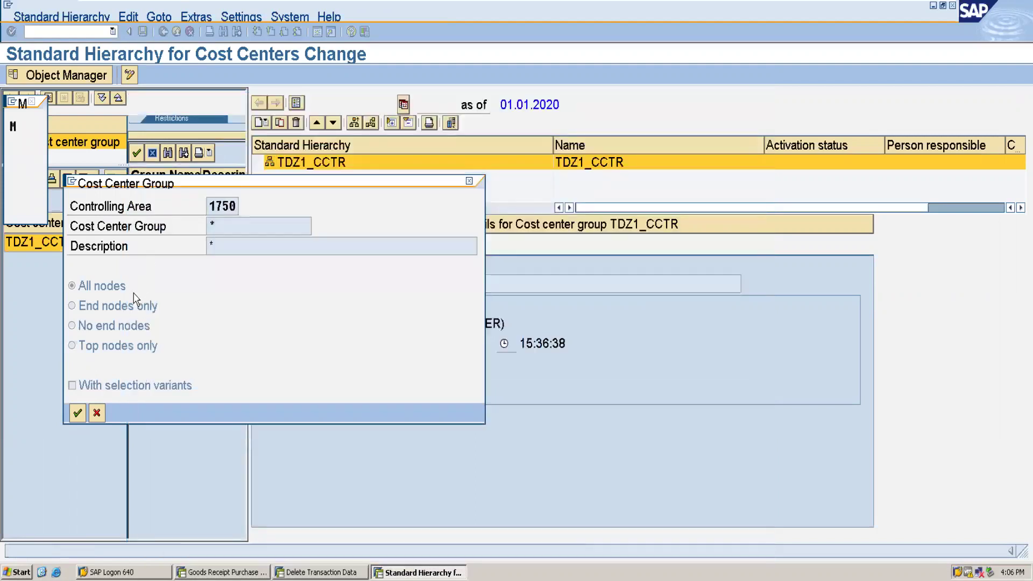
left_click(82, 411)
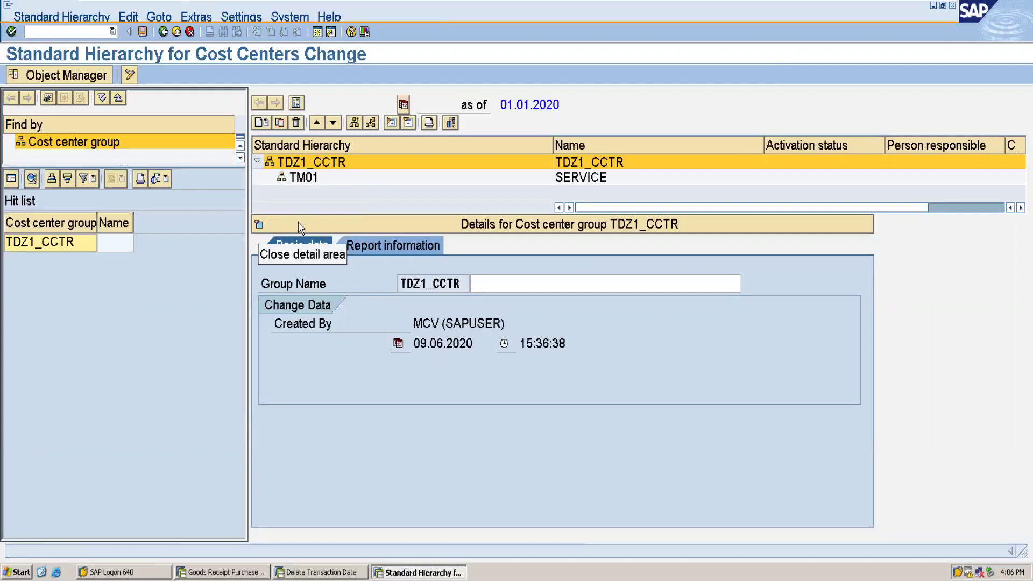
left_click(164, 33)
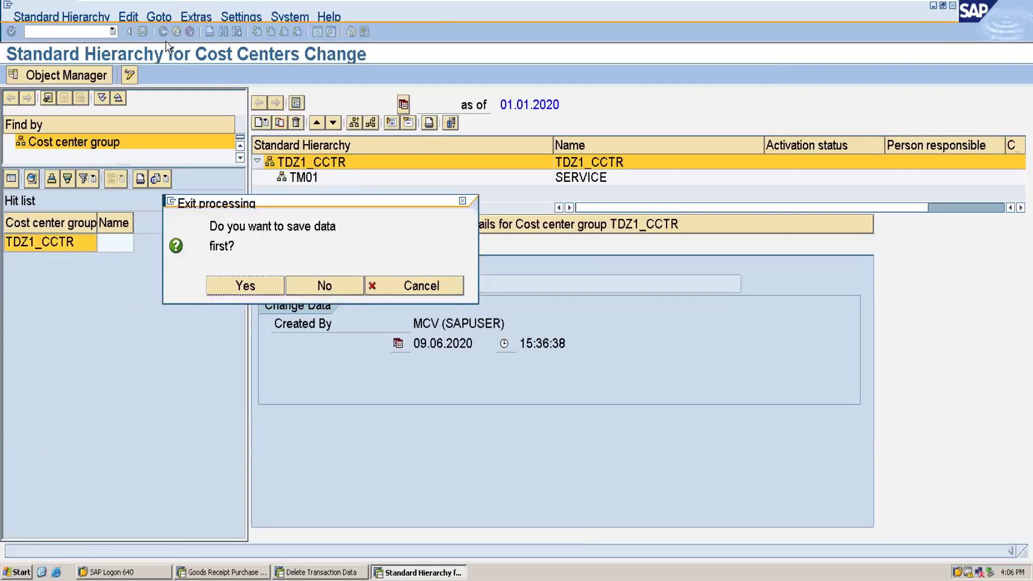
left_click(244, 290)
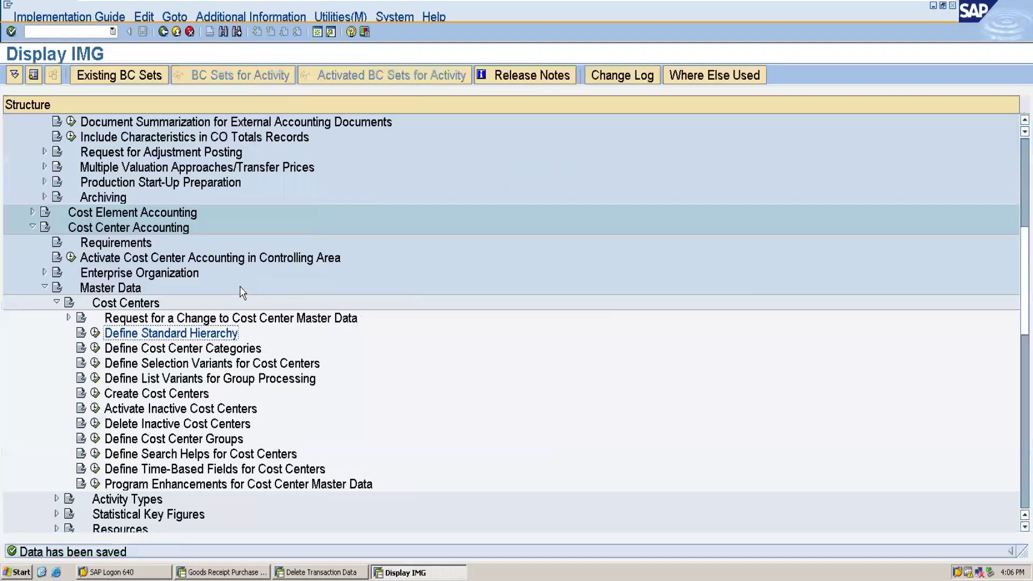
Step: Start creating cost center T005 valid from 09.06.2020 and open its basic data
left_click(97, 396)
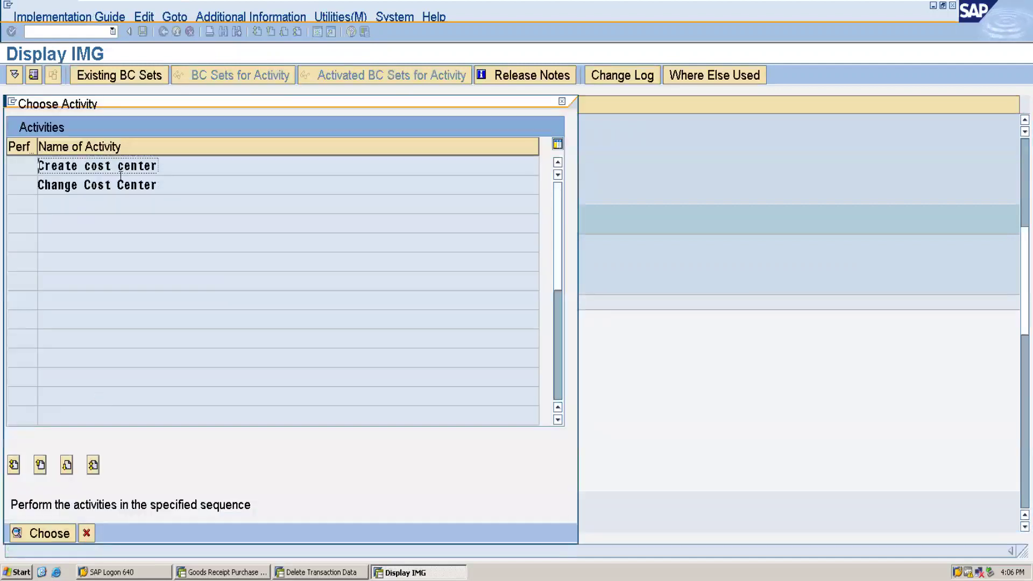
double_click(98, 165)
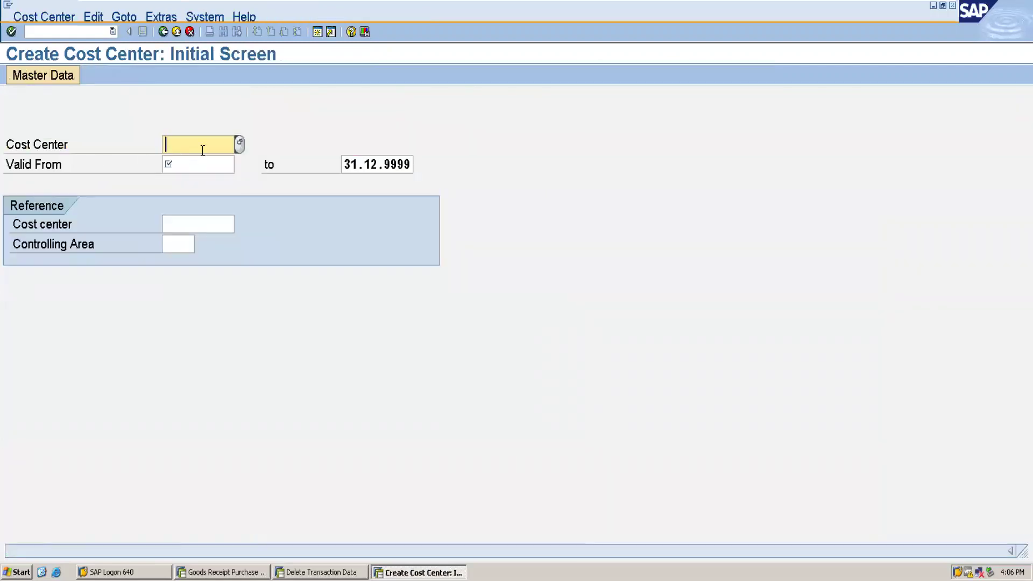
type("T005")
left_click(191, 166)
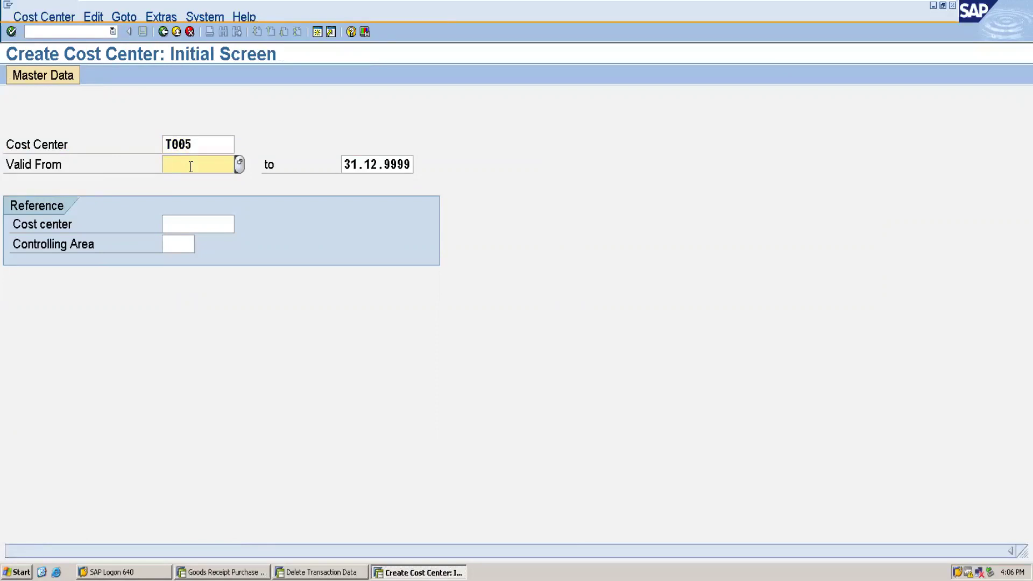
type("09.06.2020")
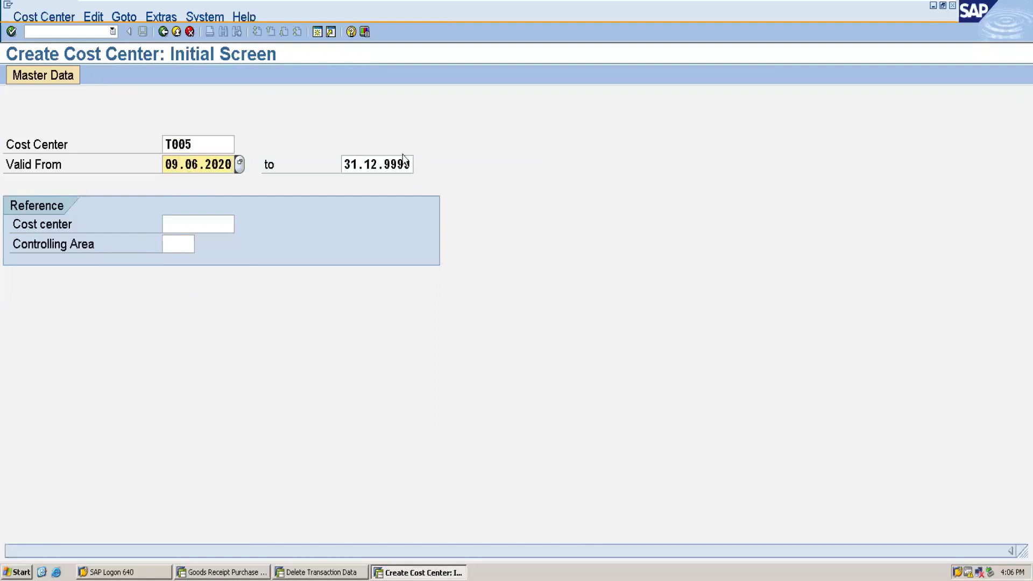
key("Return")
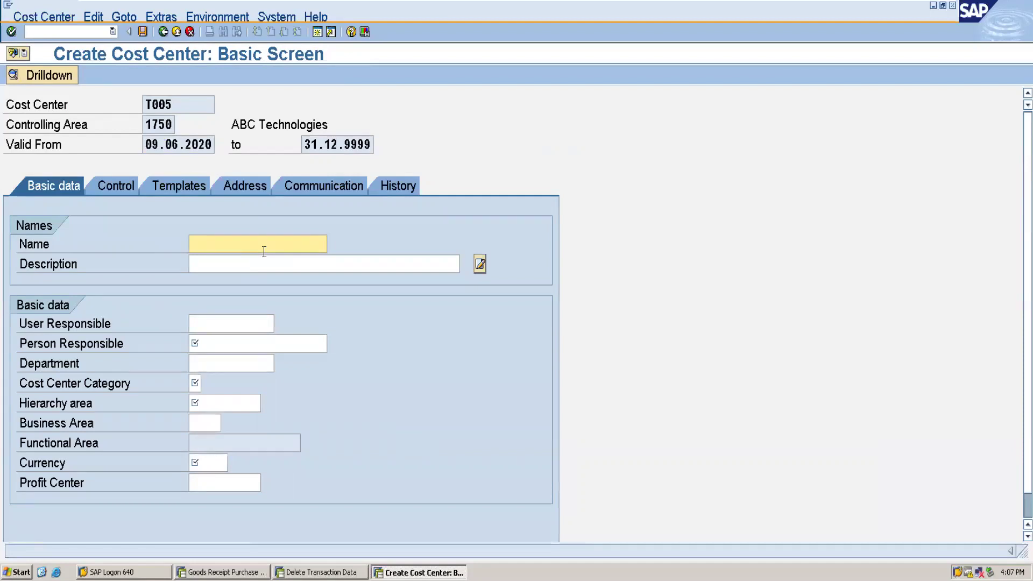
Step: Enter ABC SERVICE as both the name and the description of cost center T005
type("ABC")
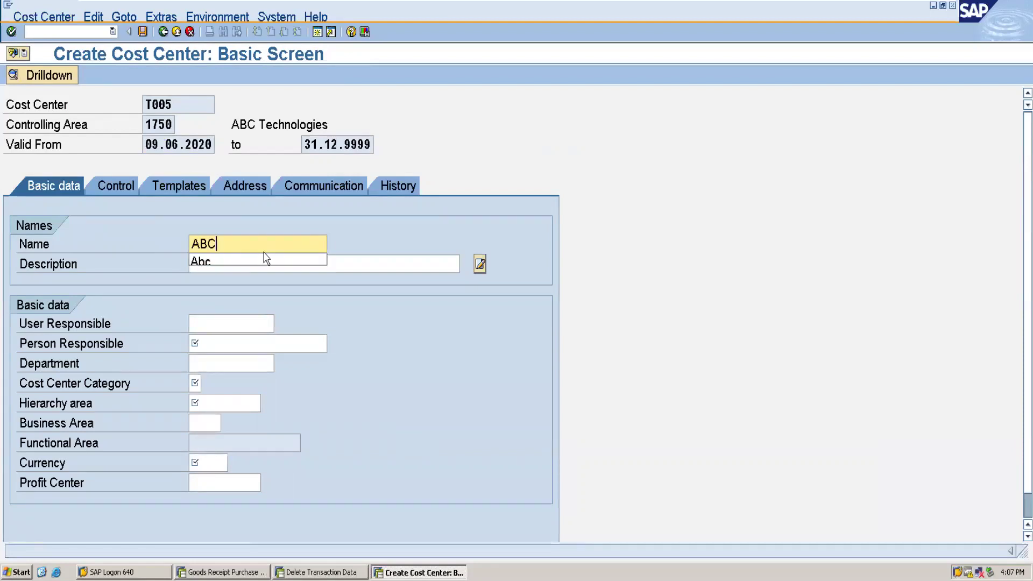
type(" S")
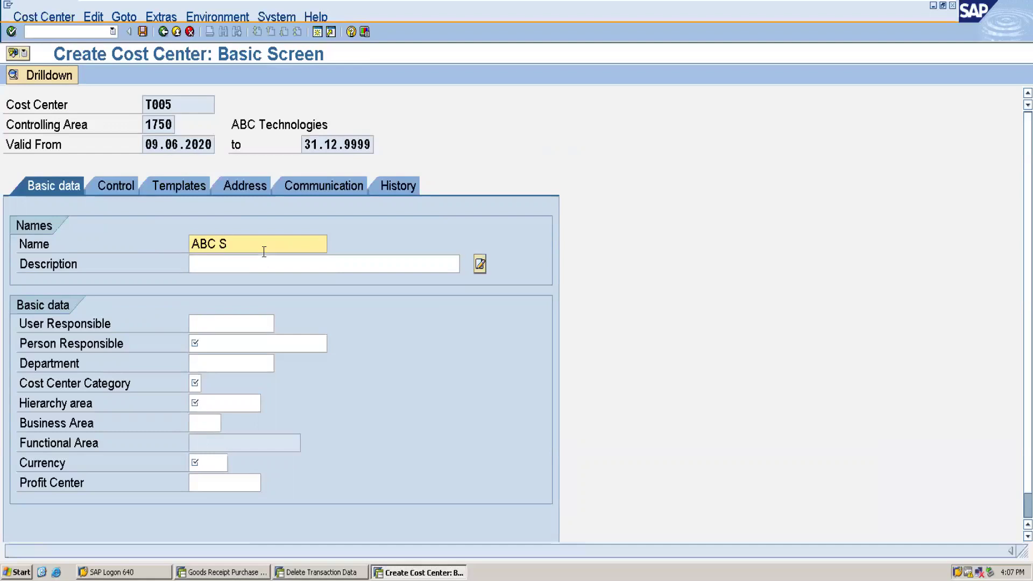
type("ER")
type("VICE")
left_click(228, 265)
type("A")
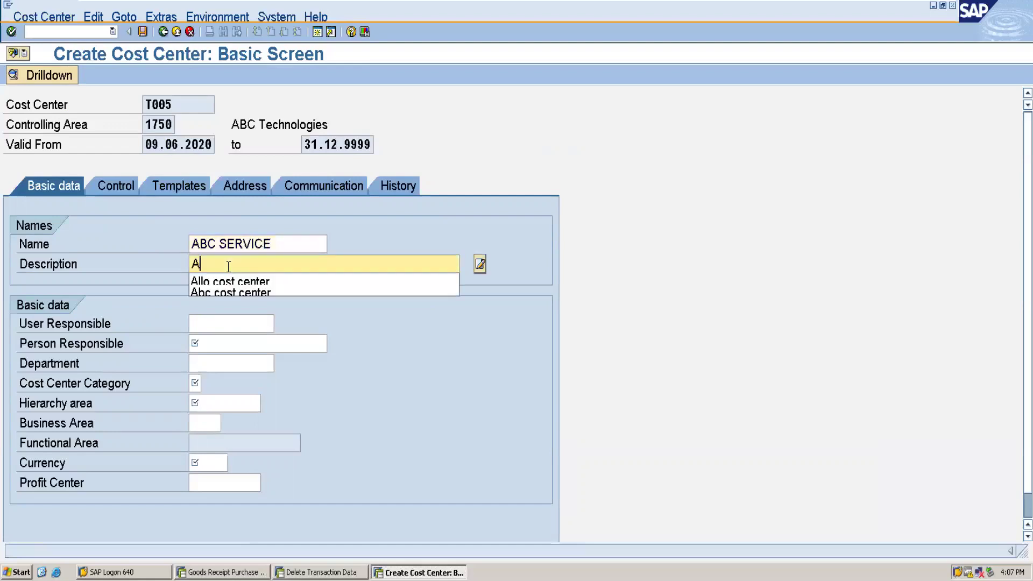
type("BC SERVICE")
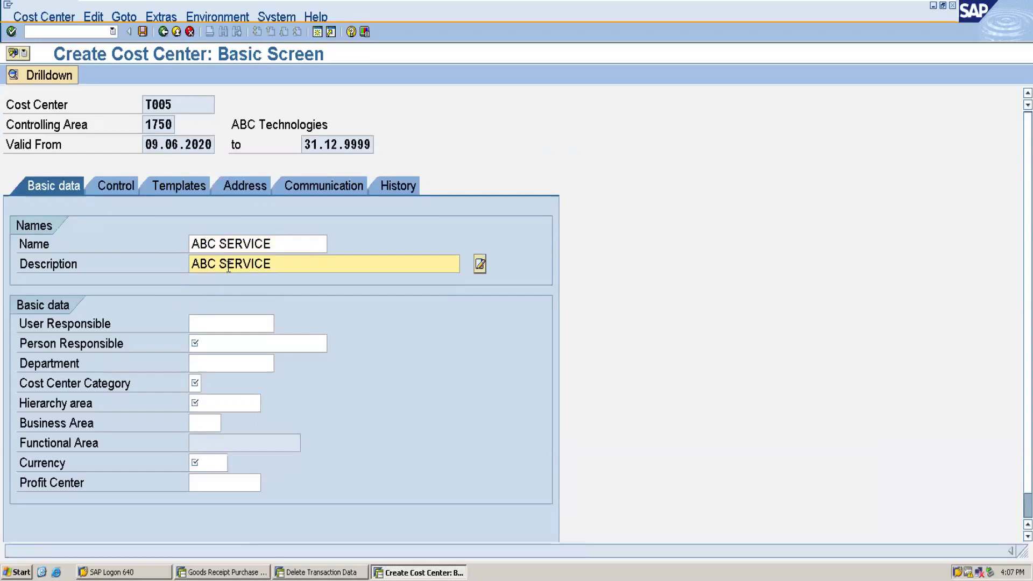
Step: Set the person responsible for cost center T005 to A
left_click(230, 342)
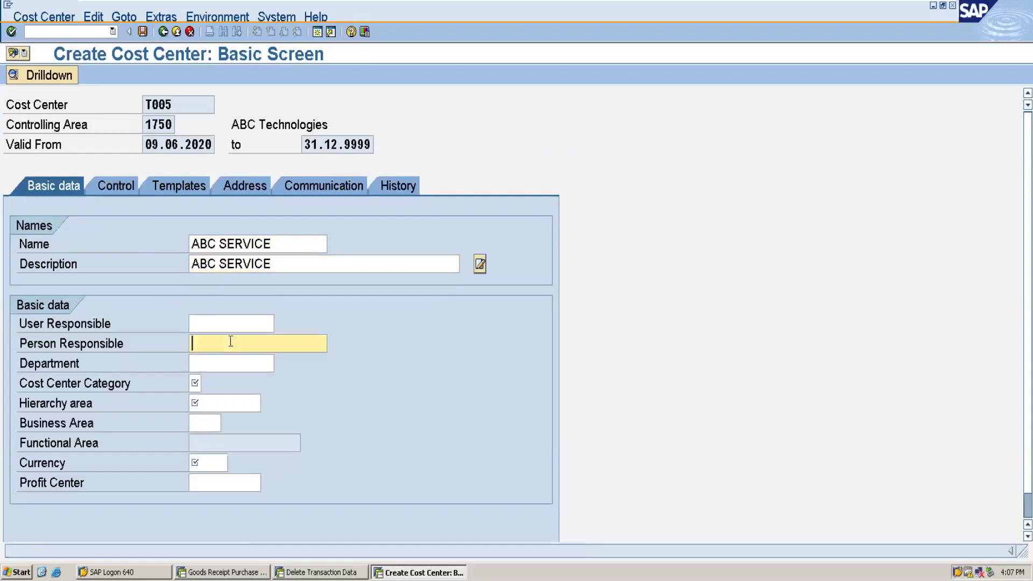
type("A")
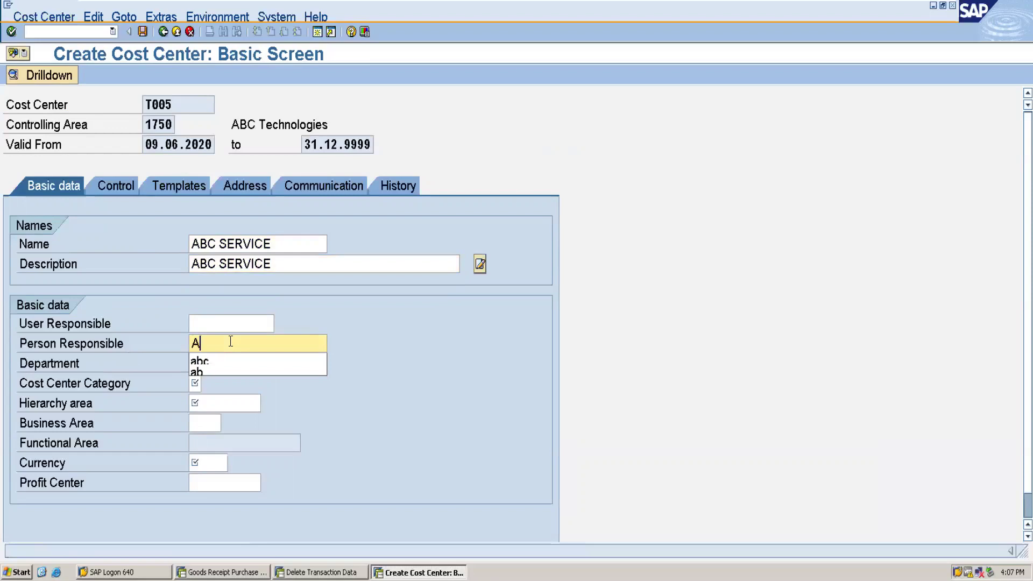
left_click(391, 398)
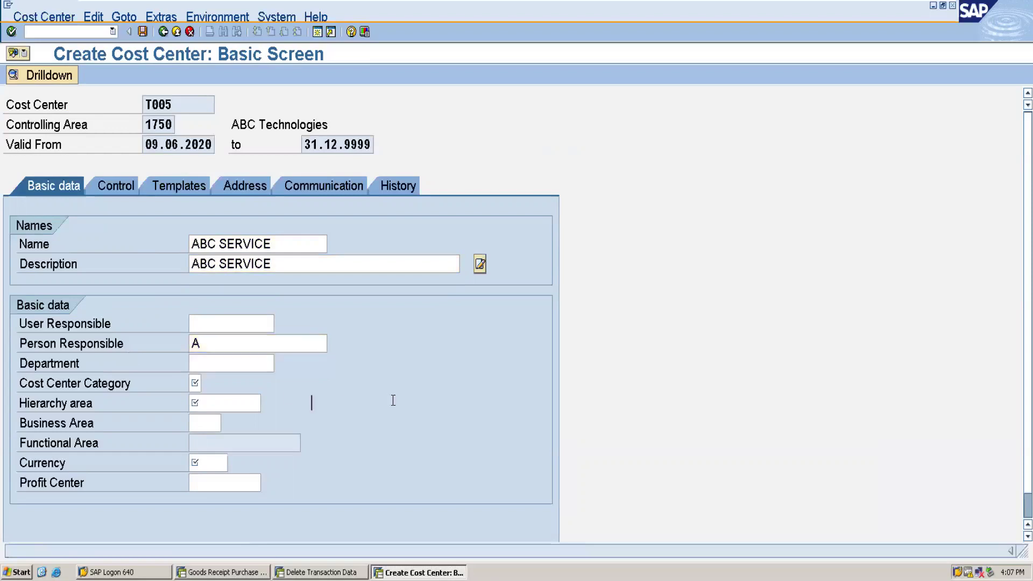
Step: Set cost center T005's category to 2 (Service cost center) and its hierarchy area to TM01
left_click(197, 385)
left_click(210, 386)
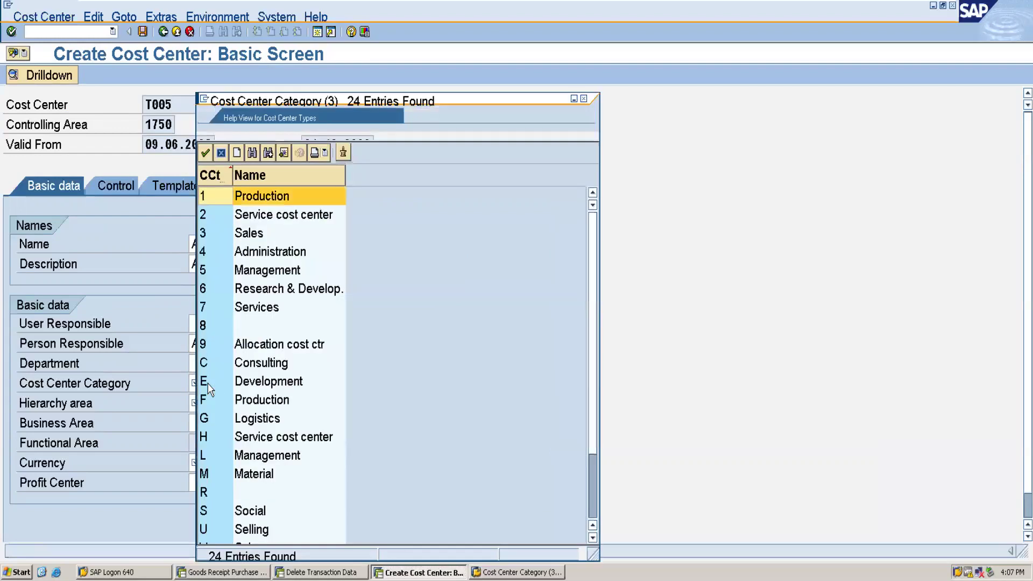
double_click(286, 219)
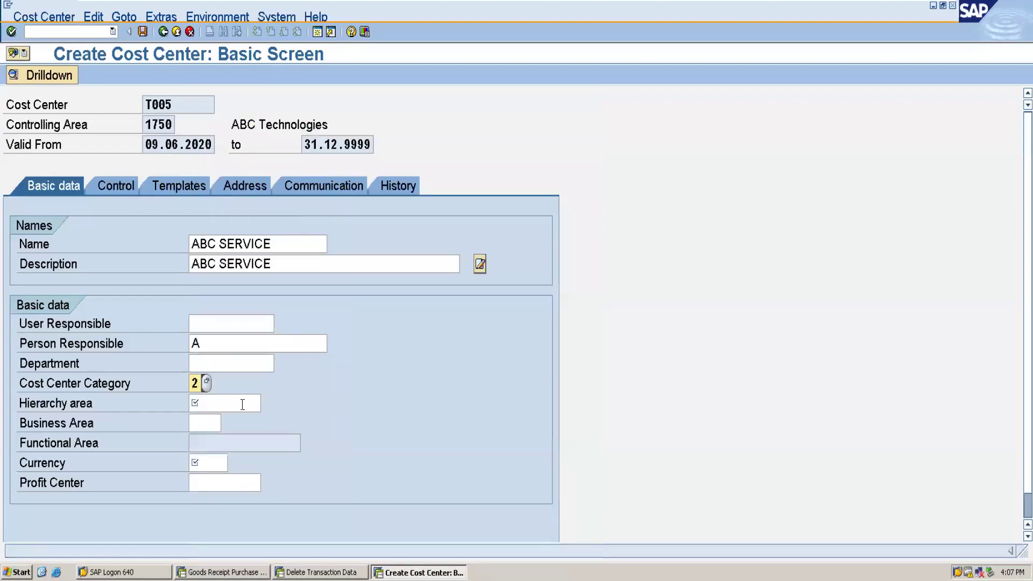
left_click(235, 405)
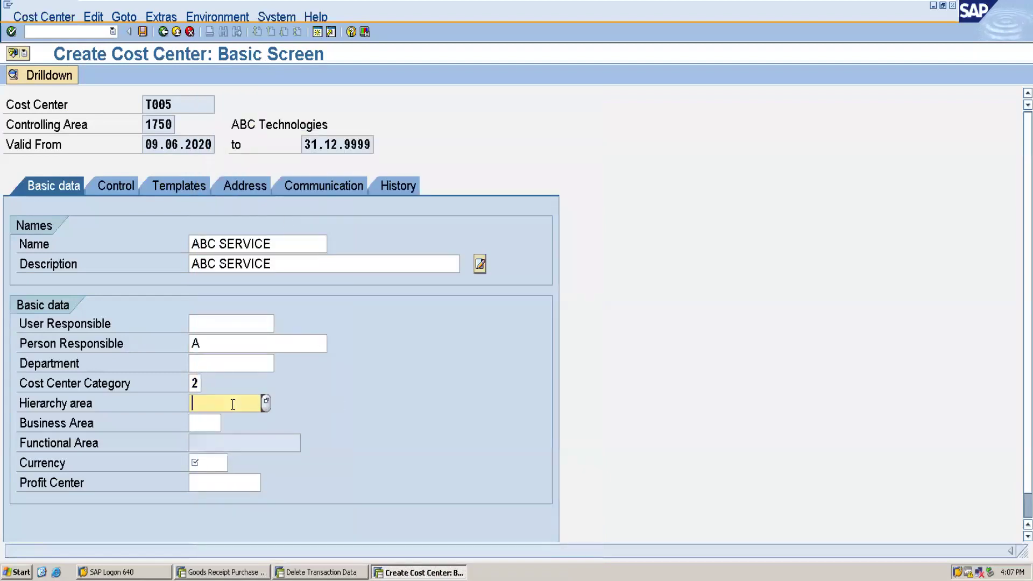
left_click(266, 403)
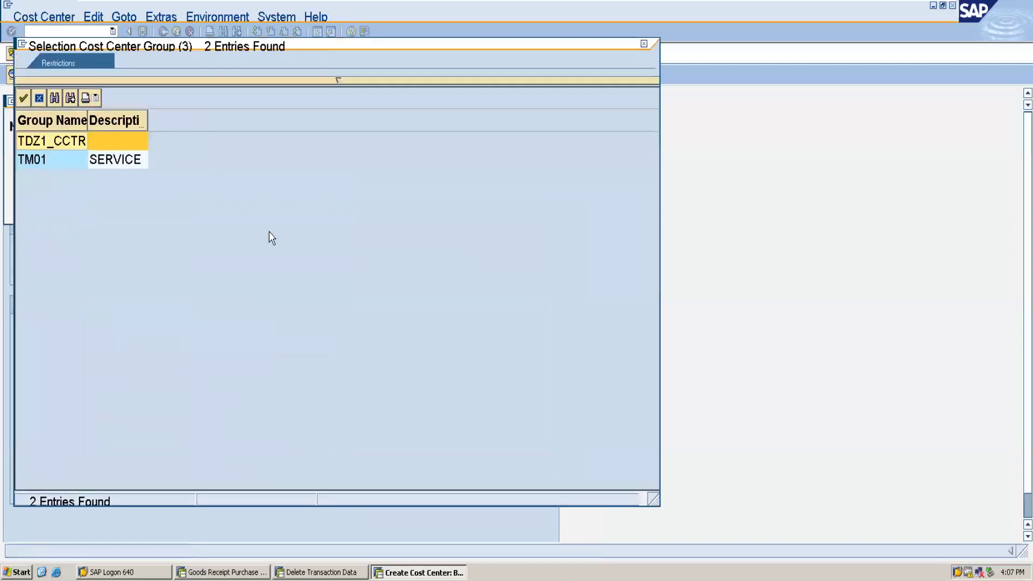
double_click(121, 162)
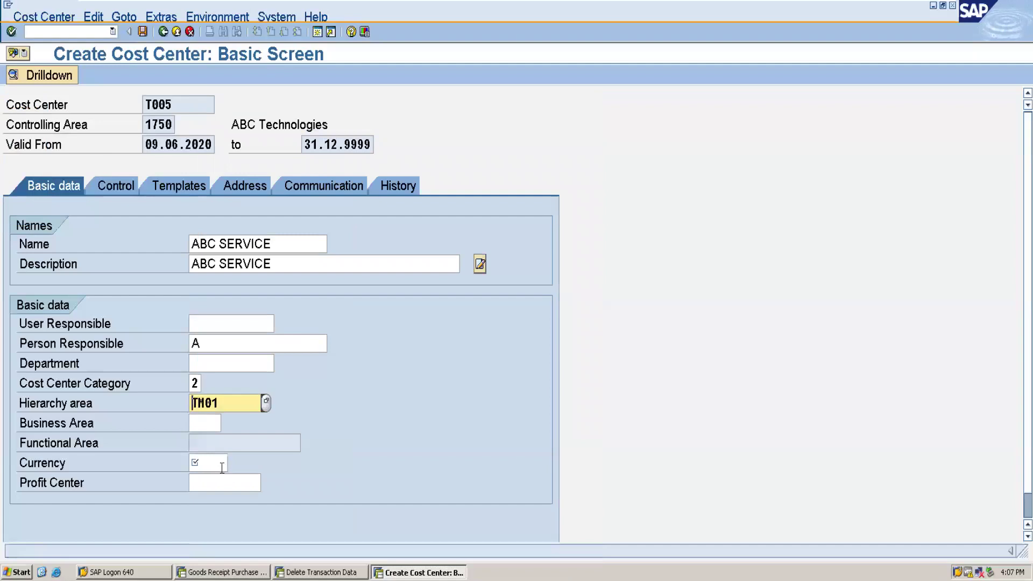
Step: Choose INR (Indian Rupee) as cost center T005's currency and save it without a profit center
left_click(222, 468)
left_click(234, 463)
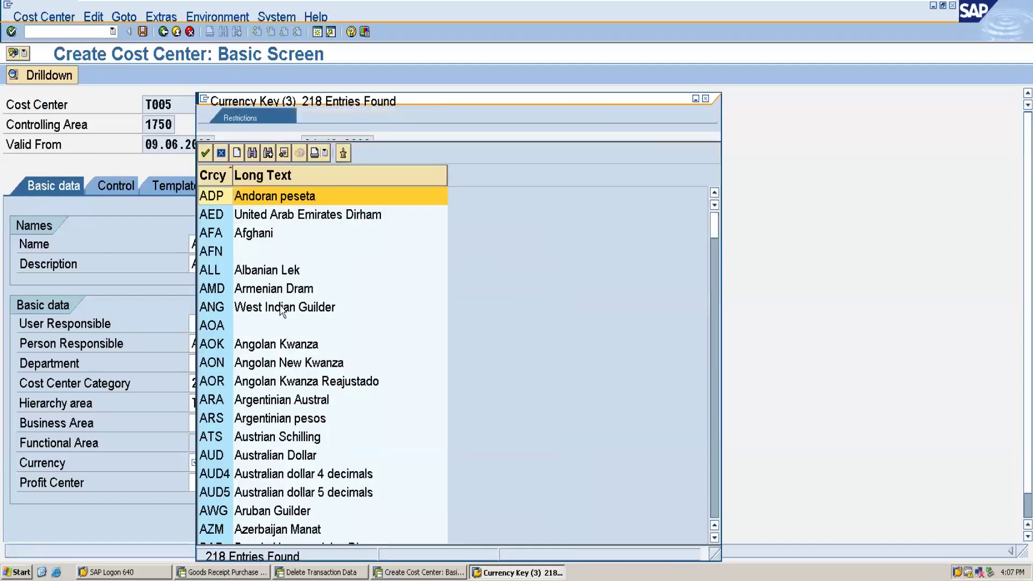
left_click(715, 506)
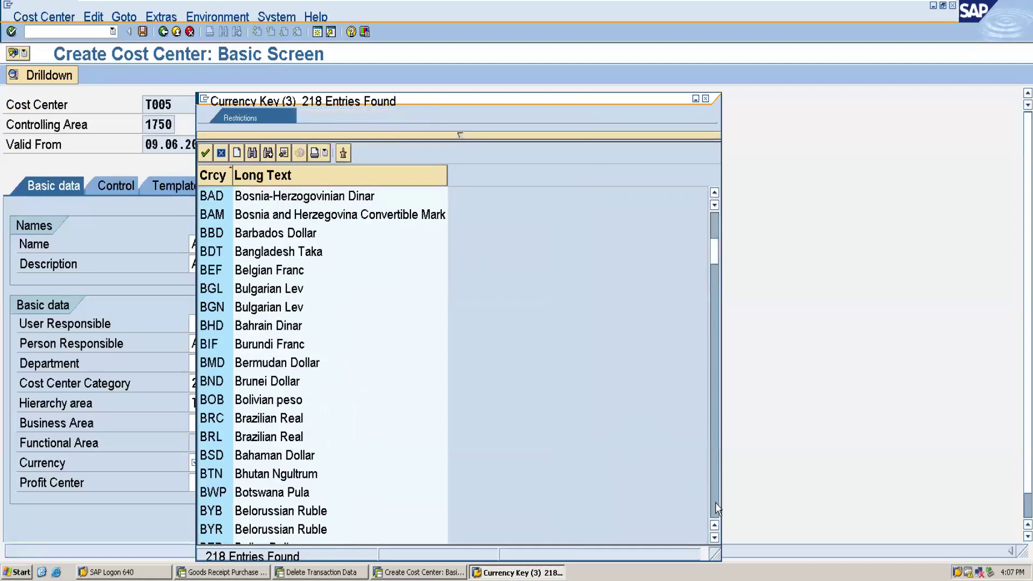
left_click(716, 508)
left_click(716, 509)
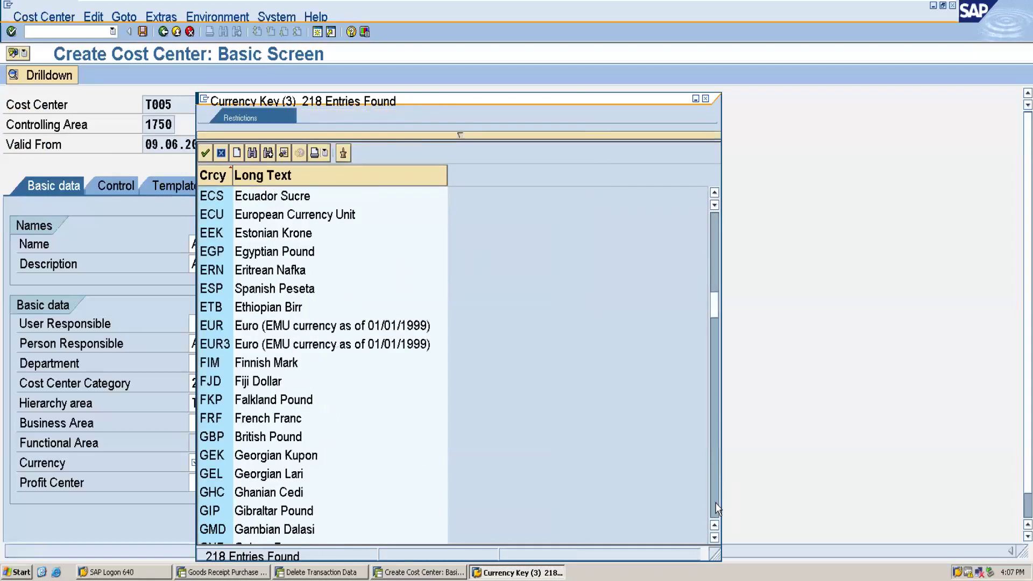
left_click(717, 509)
left_click(257, 461)
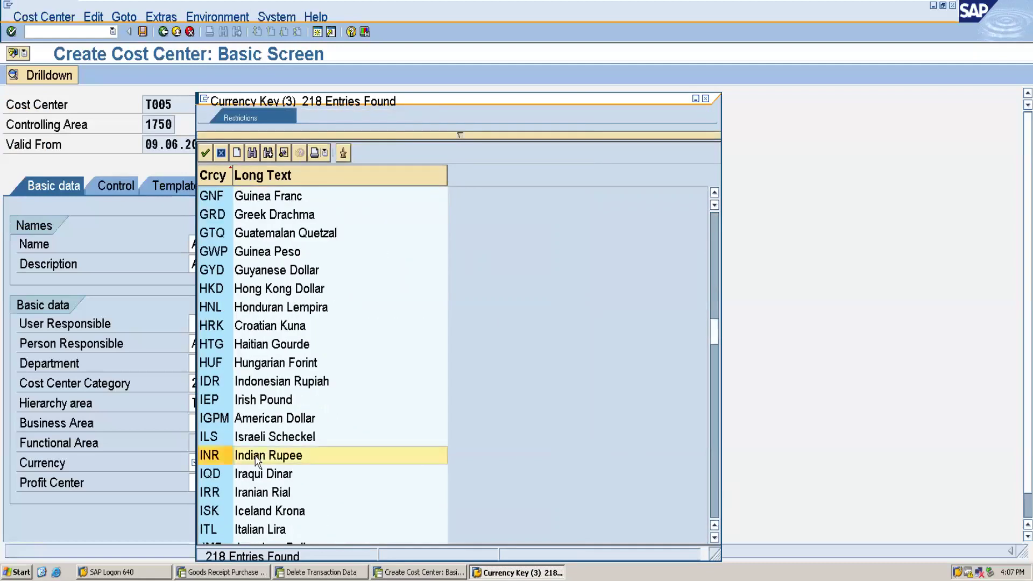
double_click(256, 461)
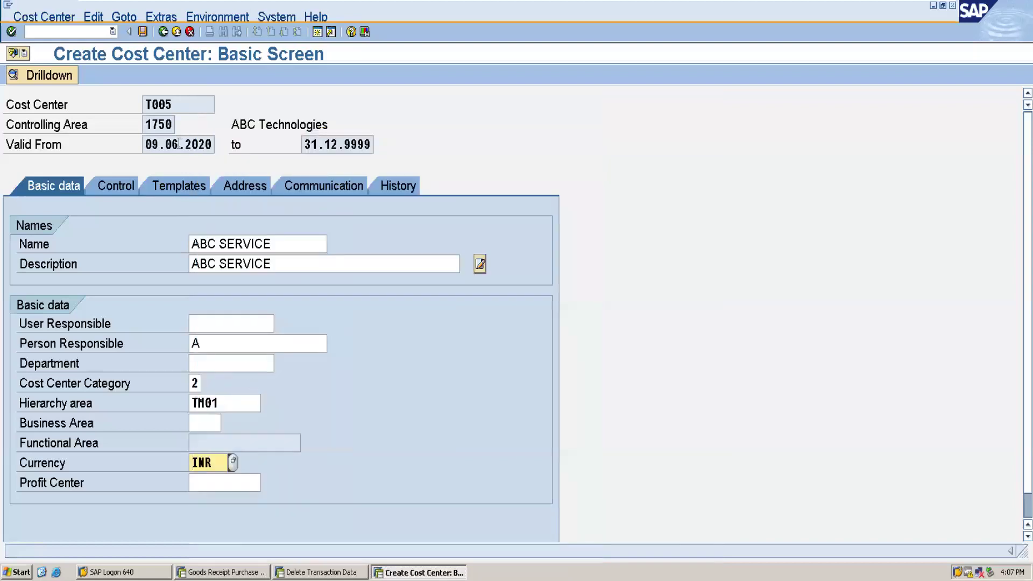
left_click(141, 34)
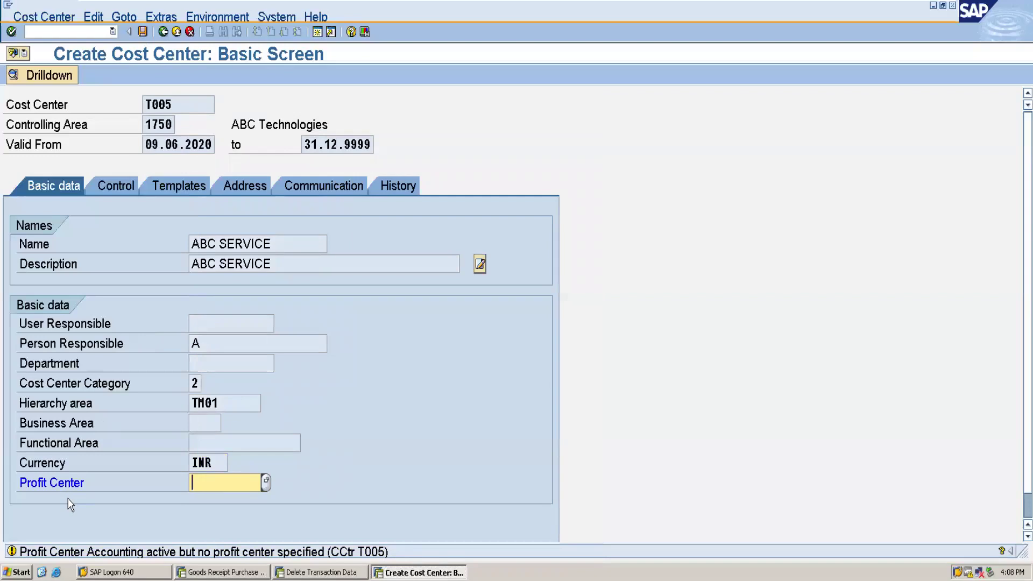
key("Return")
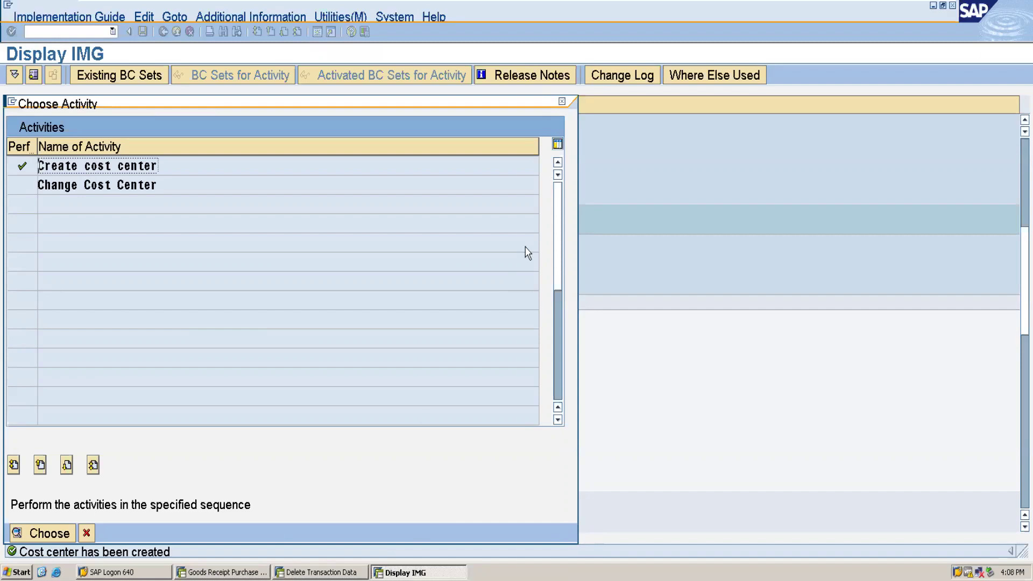
Step: In the Delete Transaction Data session, open central G/L account editing and start creating account 4003 in company code 1750
left_click(321, 572)
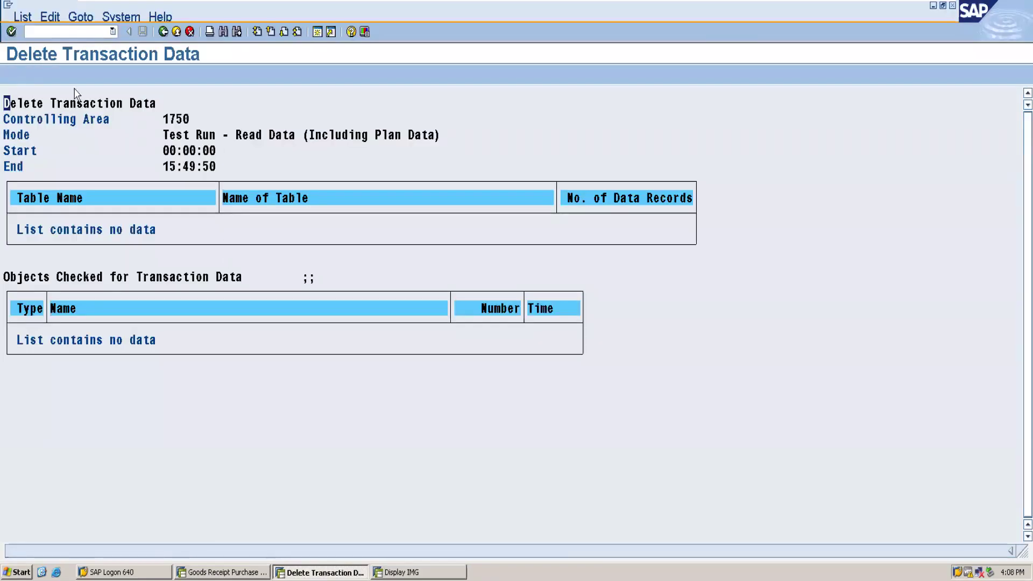
left_click(46, 29)
type("/NFS0")
key("Return")
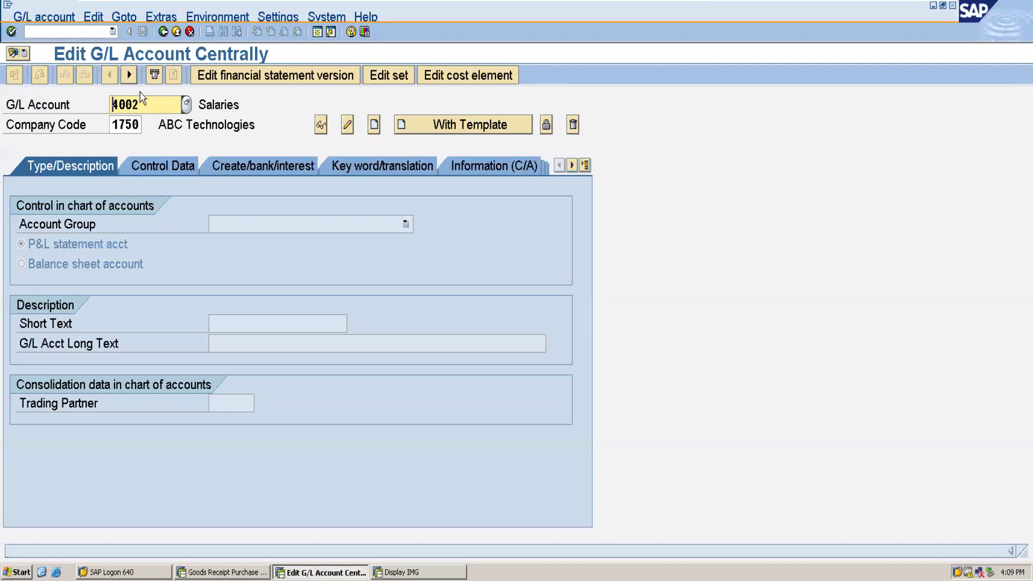
key("BackSpace")
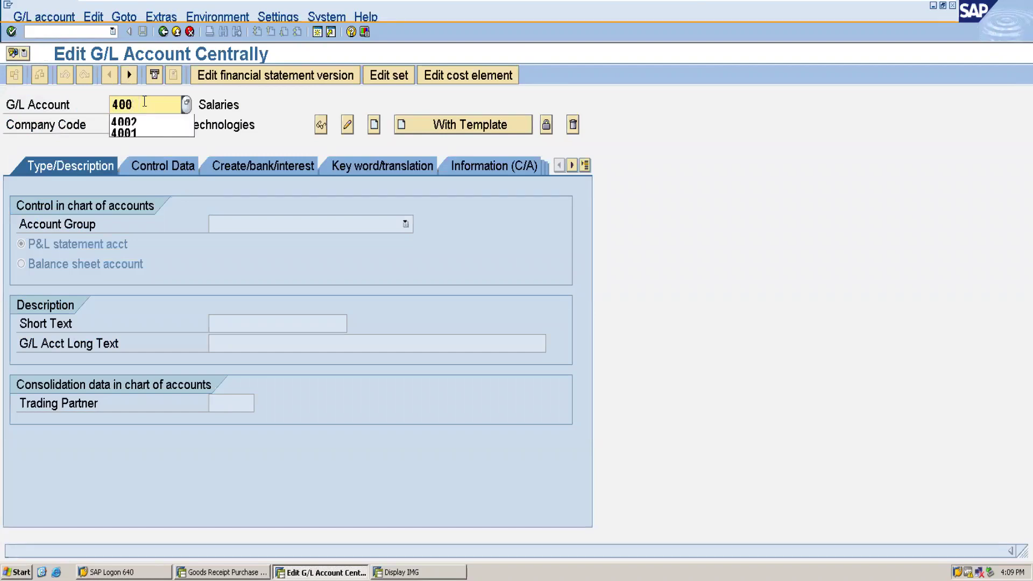
type("3")
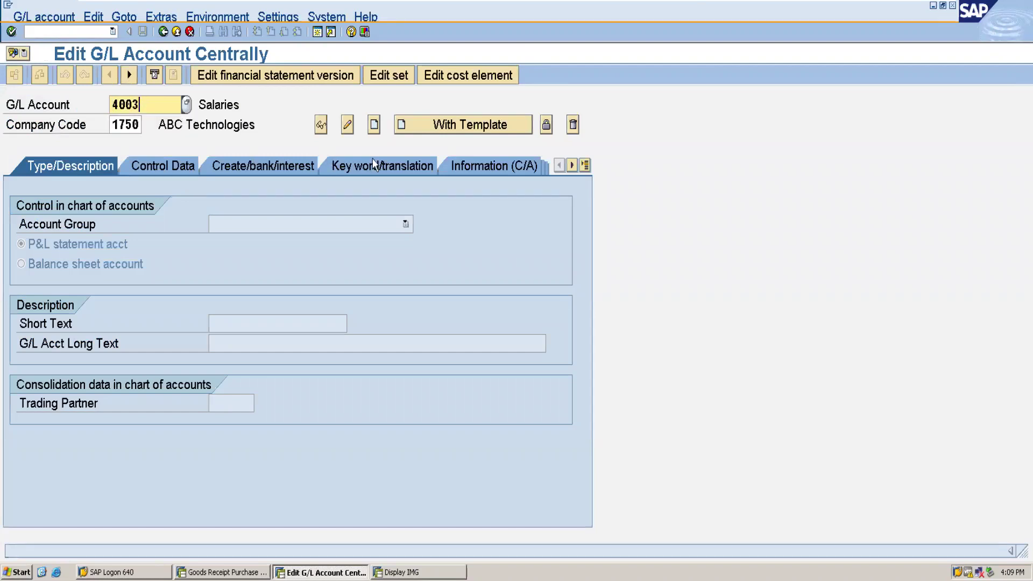
left_click(375, 127)
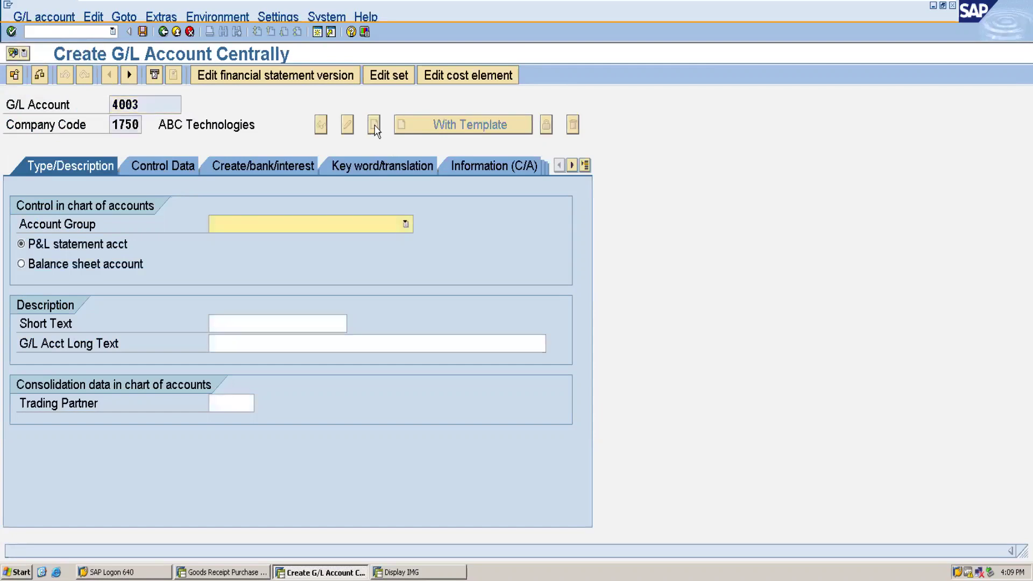
Step: Assign G/L account 4003 to account group EXPE EXPENSES and enter Service charges as its short and long text
left_click(301, 223)
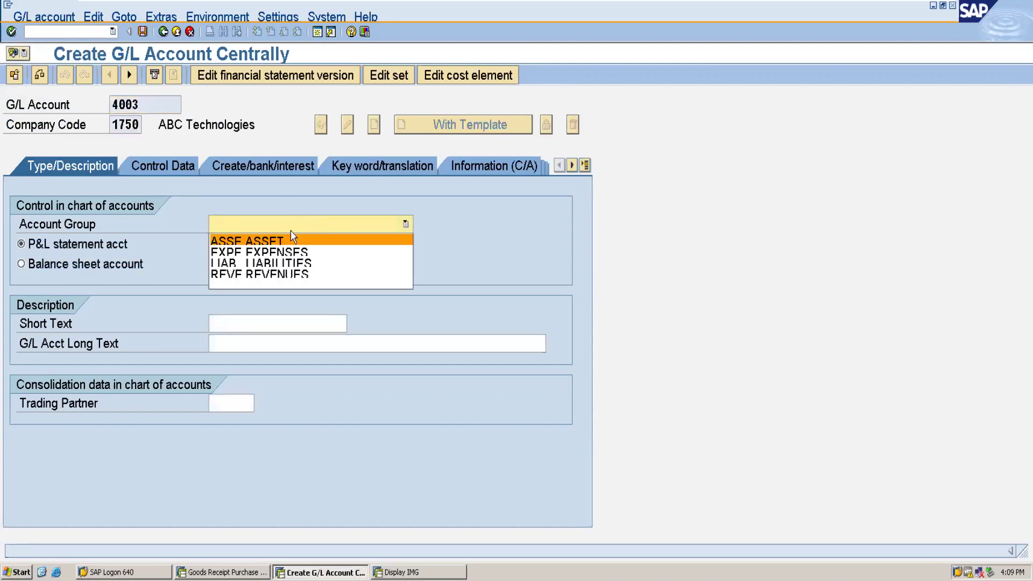
left_click(270, 252)
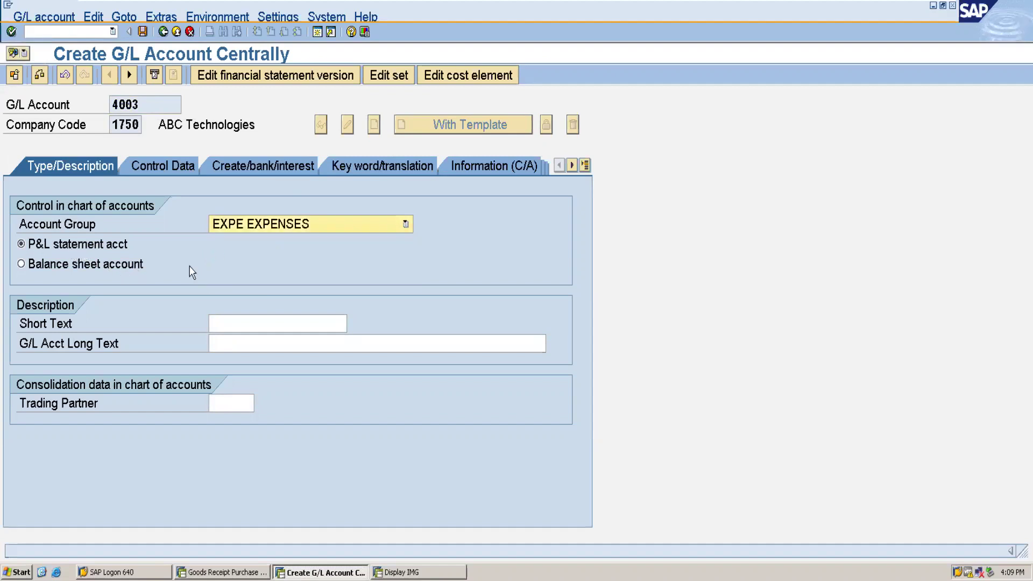
left_click(250, 321)
type("S")
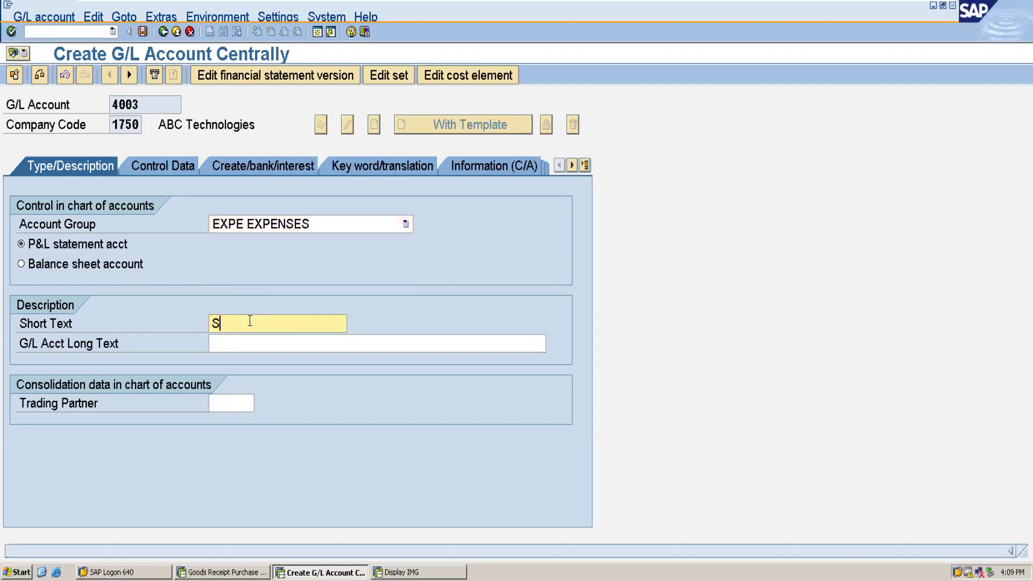
type("ervice")
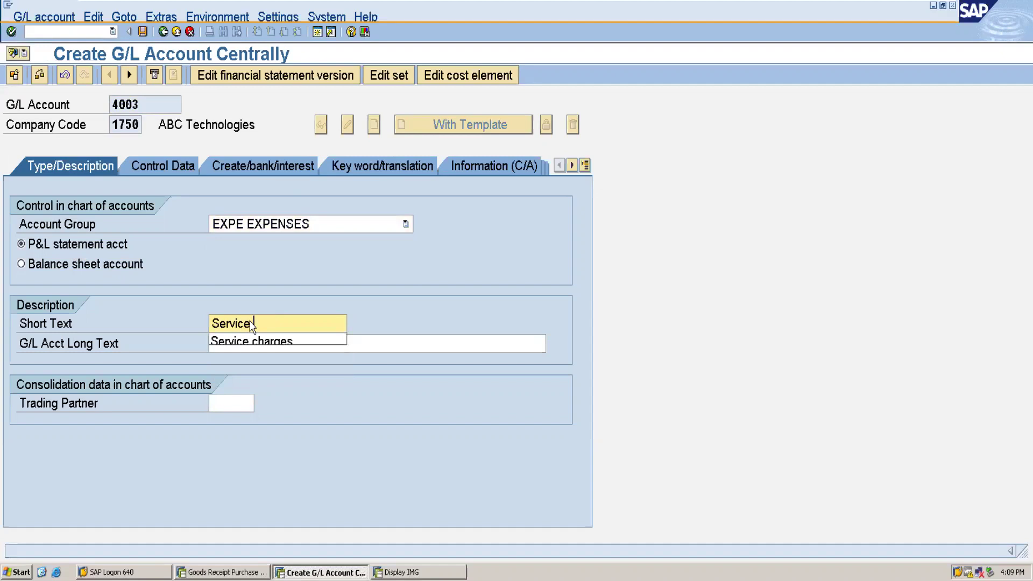
type(" charges")
left_click_drag(298, 323, 197, 323)
key("ctrl+c")
left_click(219, 342)
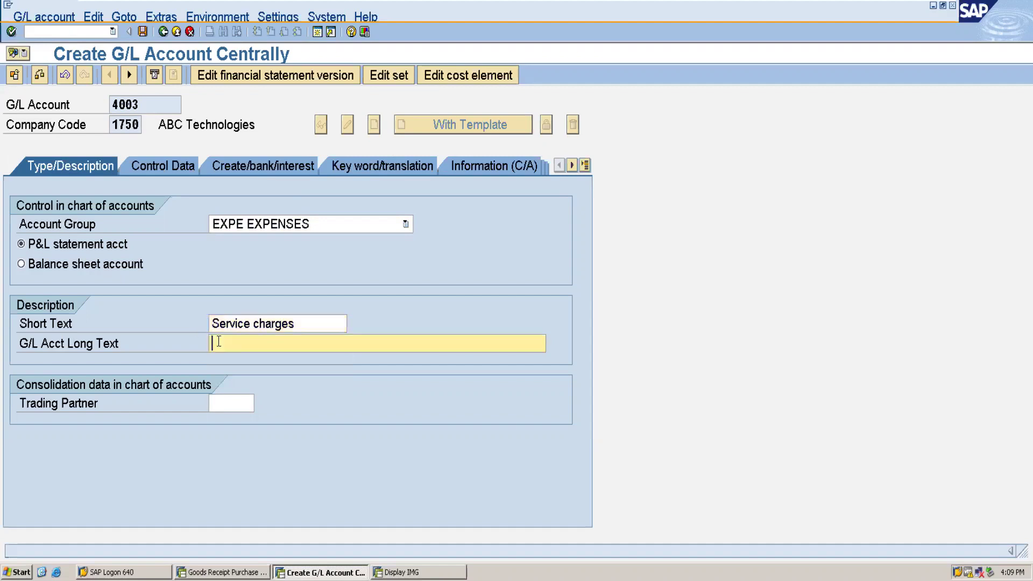
key("ctrl+v")
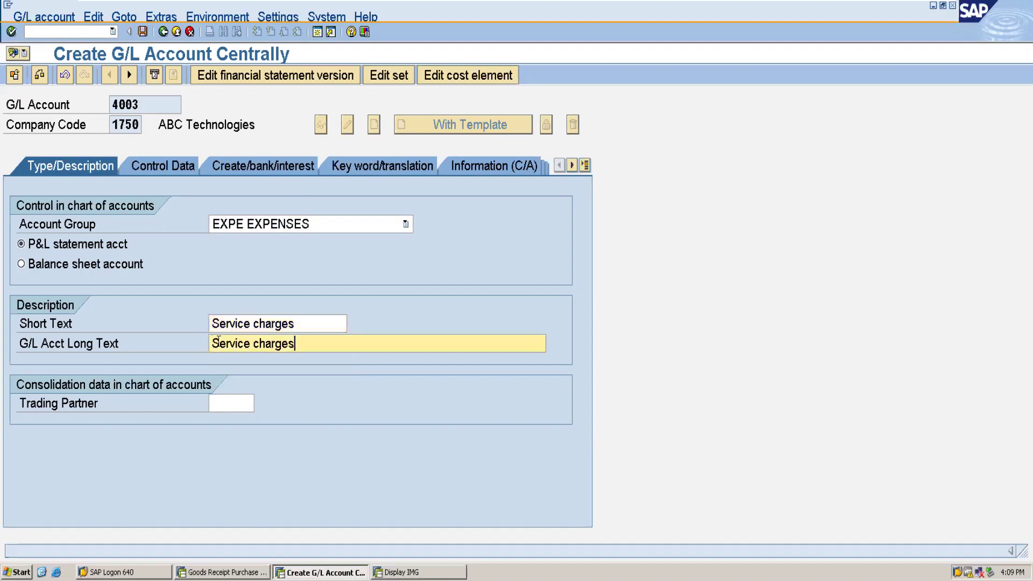
Step: In the control data of G/L account 4003, enable Only balances in local crcy
left_click(164, 168)
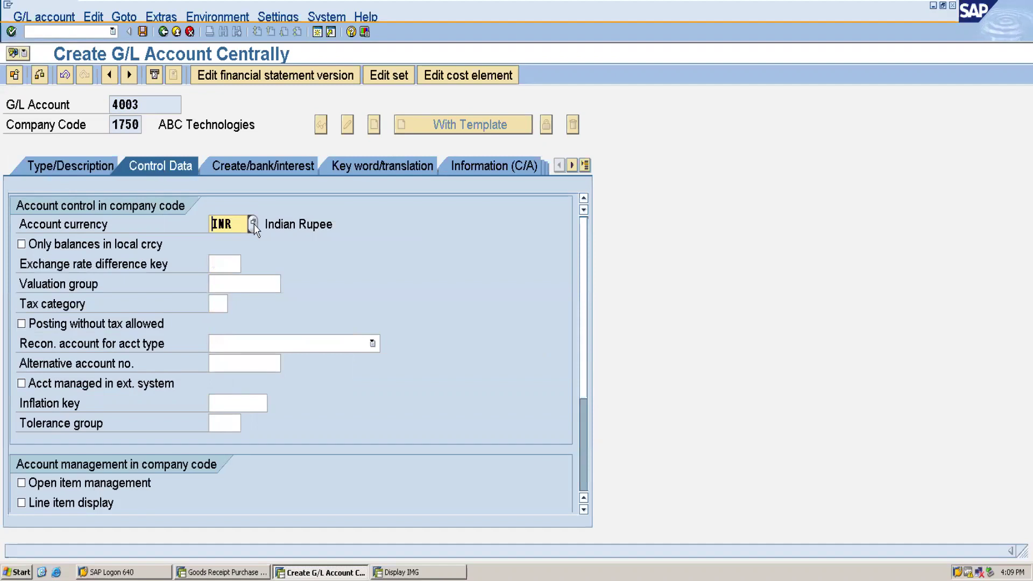
key("Tab")
key("space")
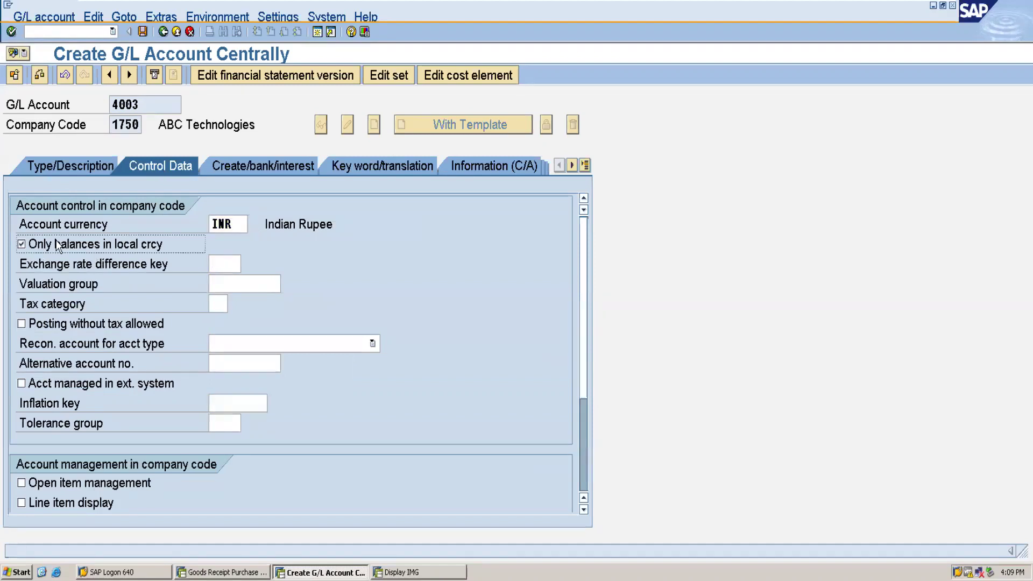
Step: Set the field status group of G/L account 4003 to G004 (Cost accounts) and save the account
left_click(273, 168)
left_click(246, 223)
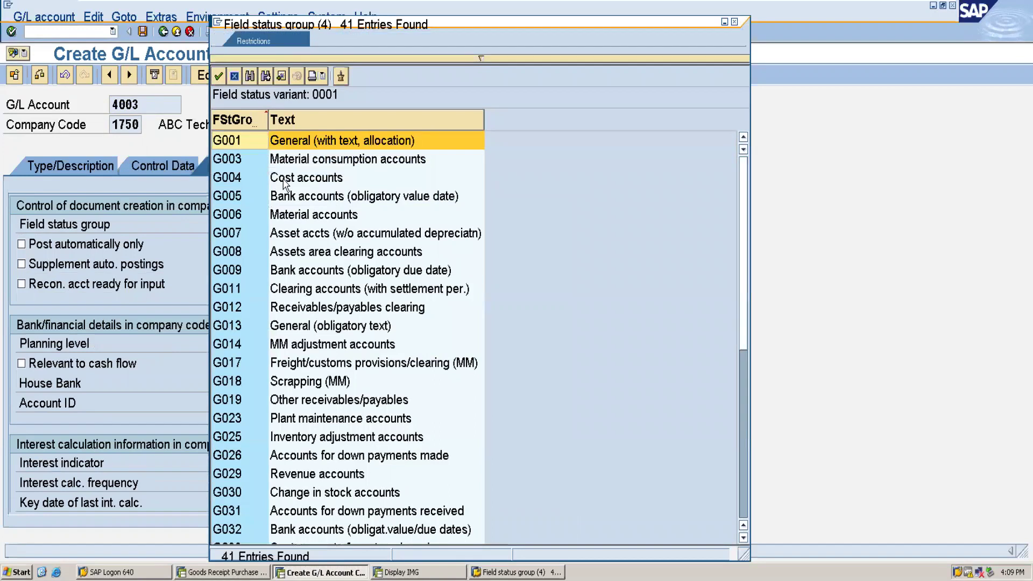
left_click(284, 183)
double_click(284, 183)
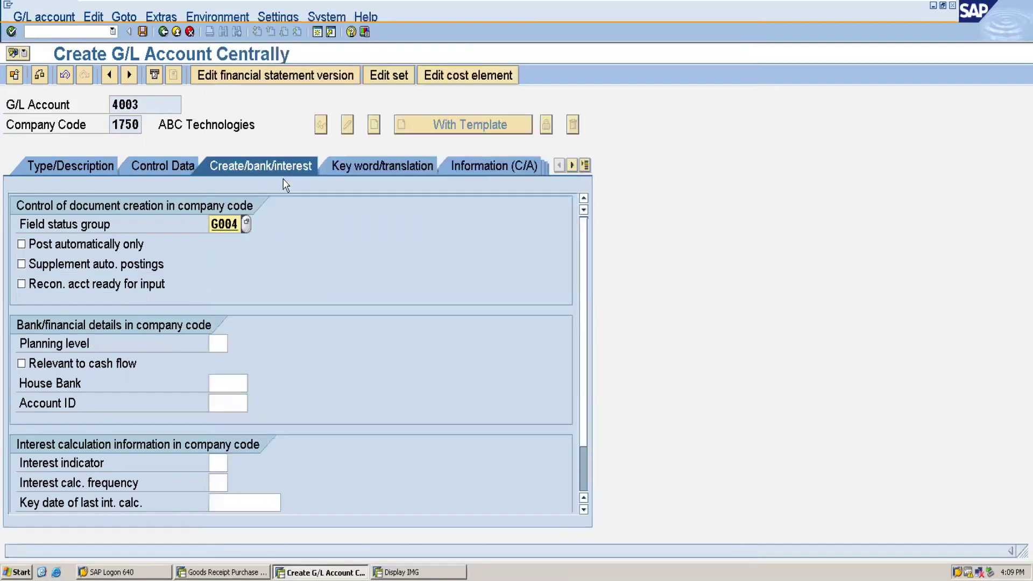
left_click(143, 33)
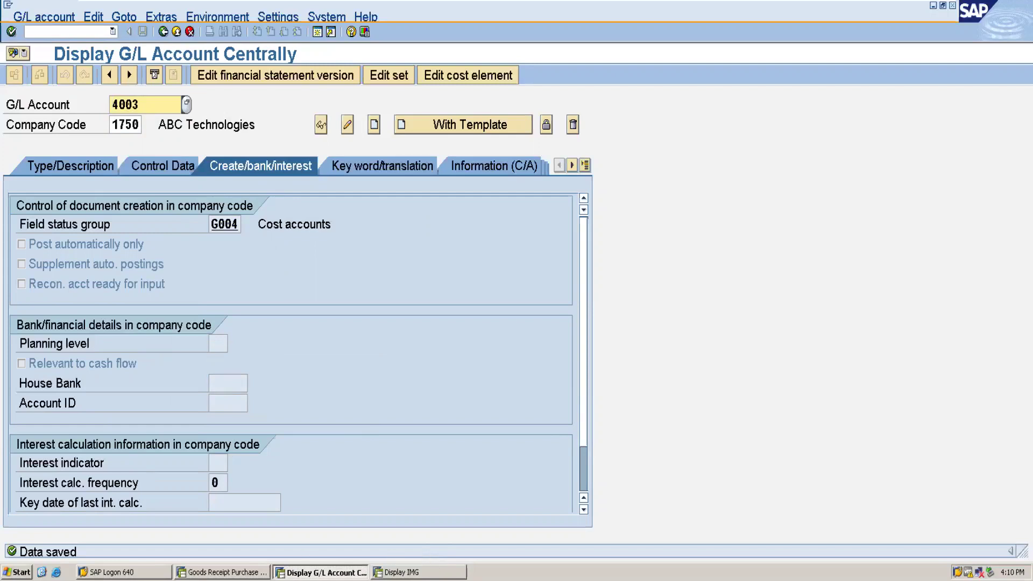
Step: Return to the Display IMG session, close the cost center activity list, and start Create Primary Cost Element under Cost Element Accounting master data
left_click(409, 572)
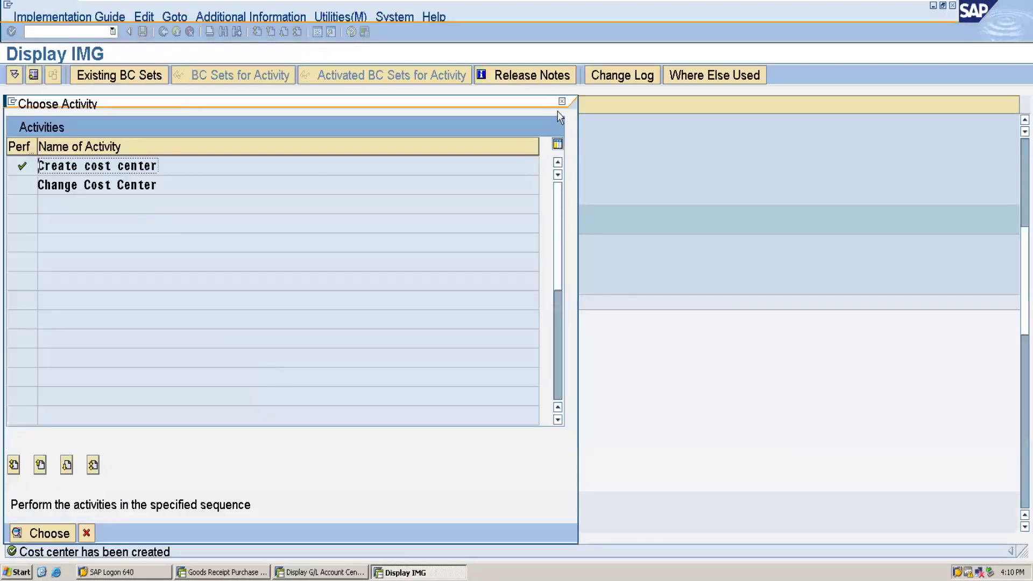
left_click(562, 104)
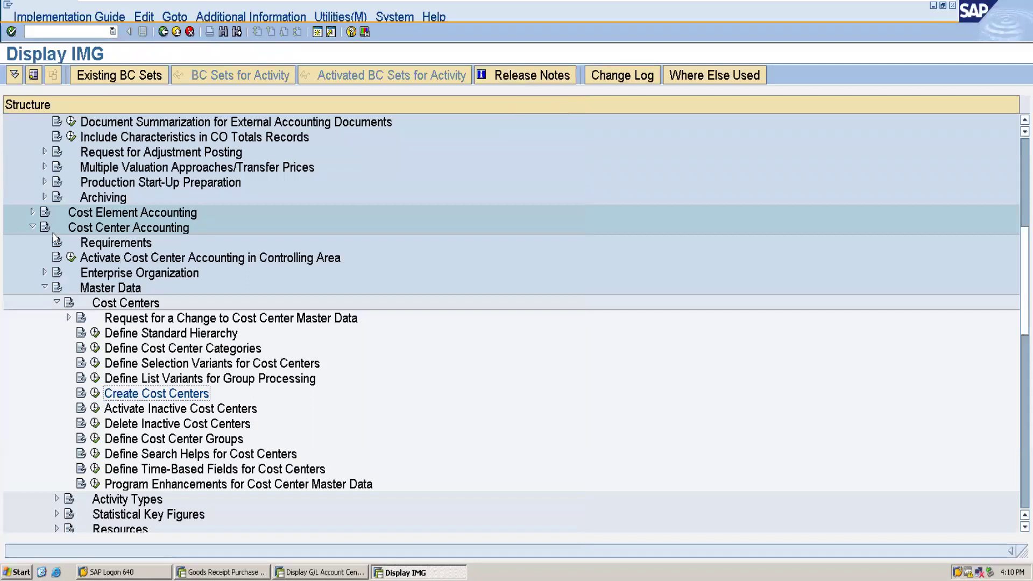
left_click(33, 213)
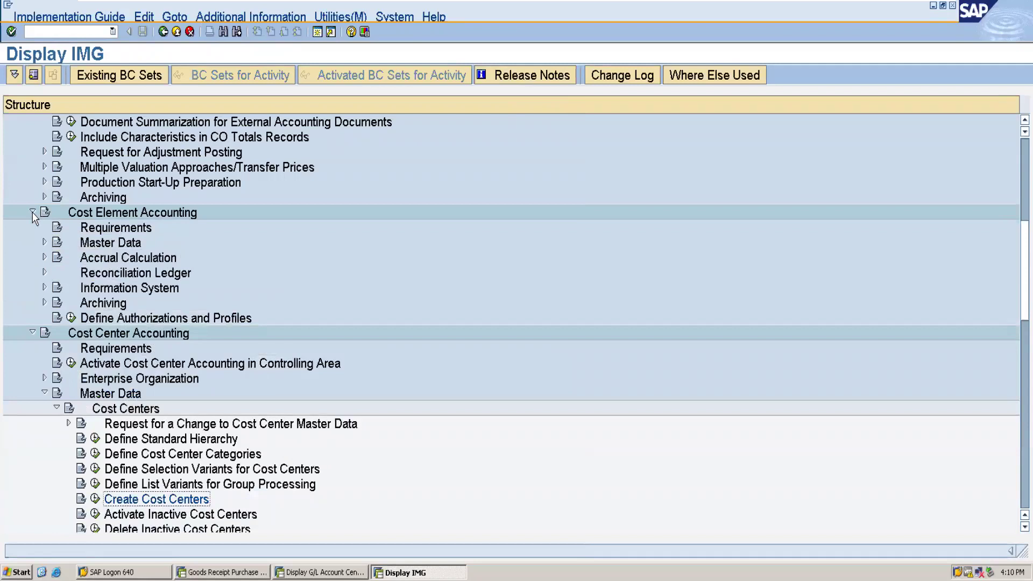
left_click(45, 243)
left_click(56, 258)
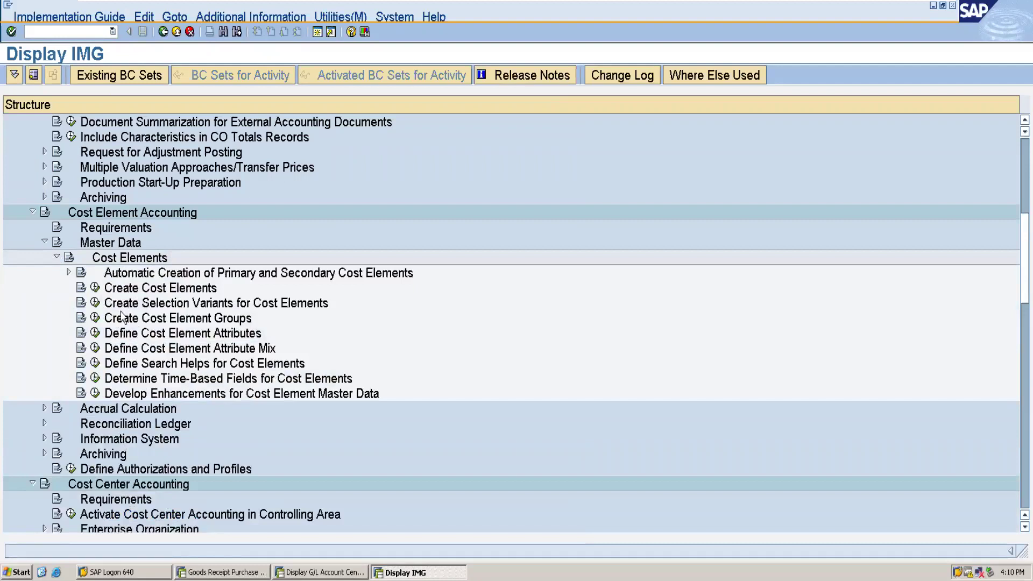
left_click(95, 289)
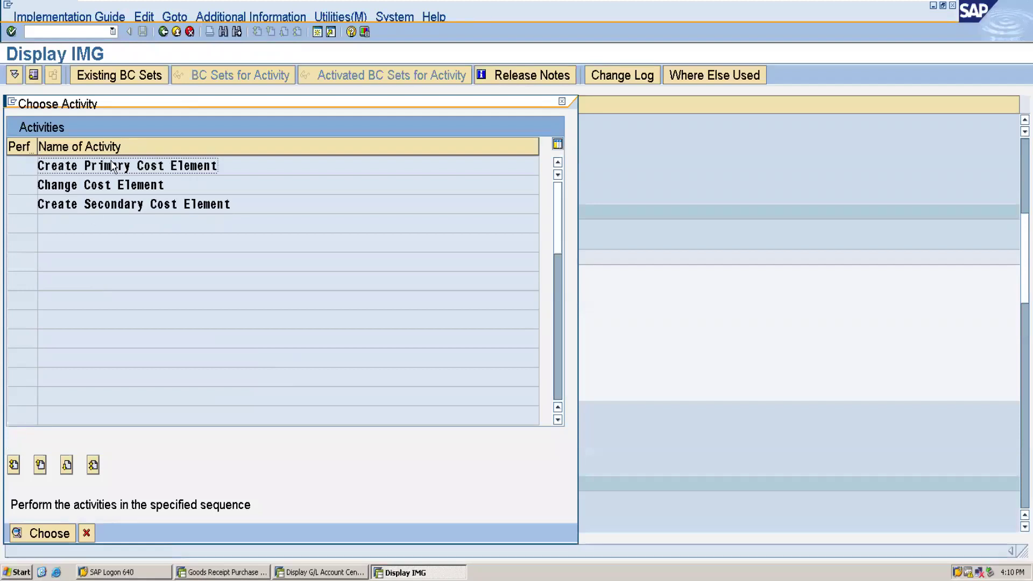
double_click(137, 166)
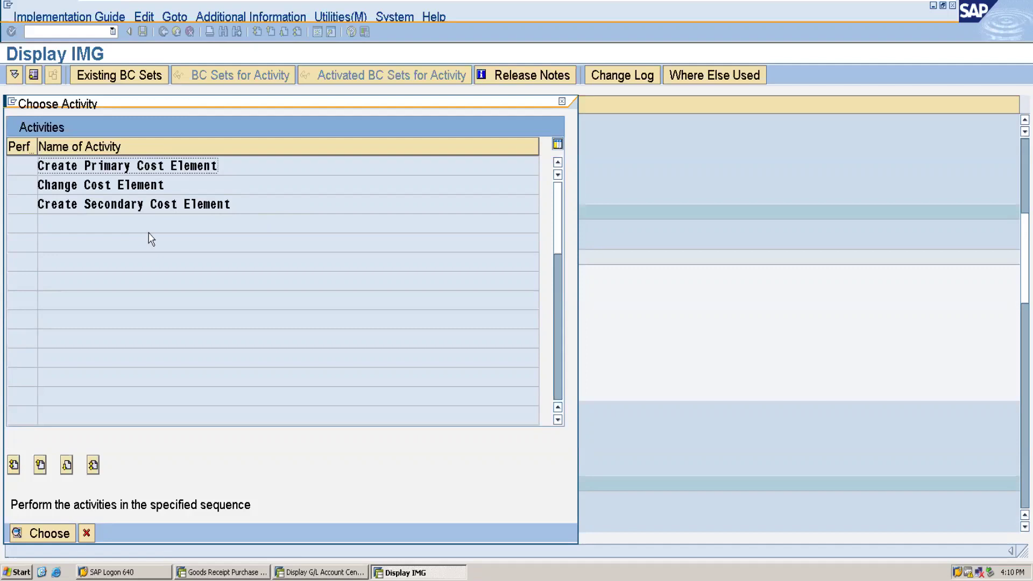
double_click(119, 165)
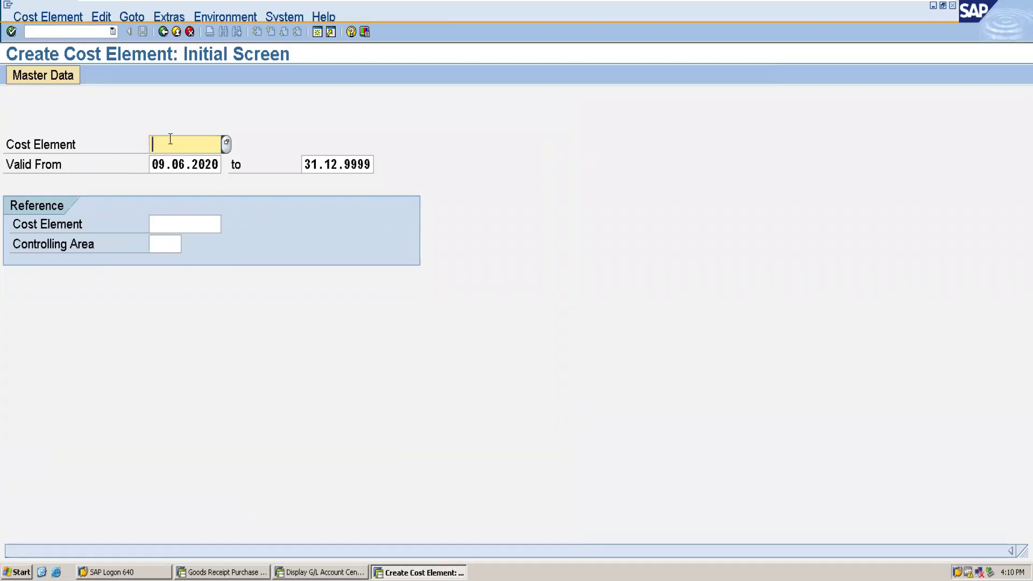
Step: Create primary cost element 4003 with cost element category 1 (Primary costs/cost-reducing revenues) and save it
type("4003")
key("Return")
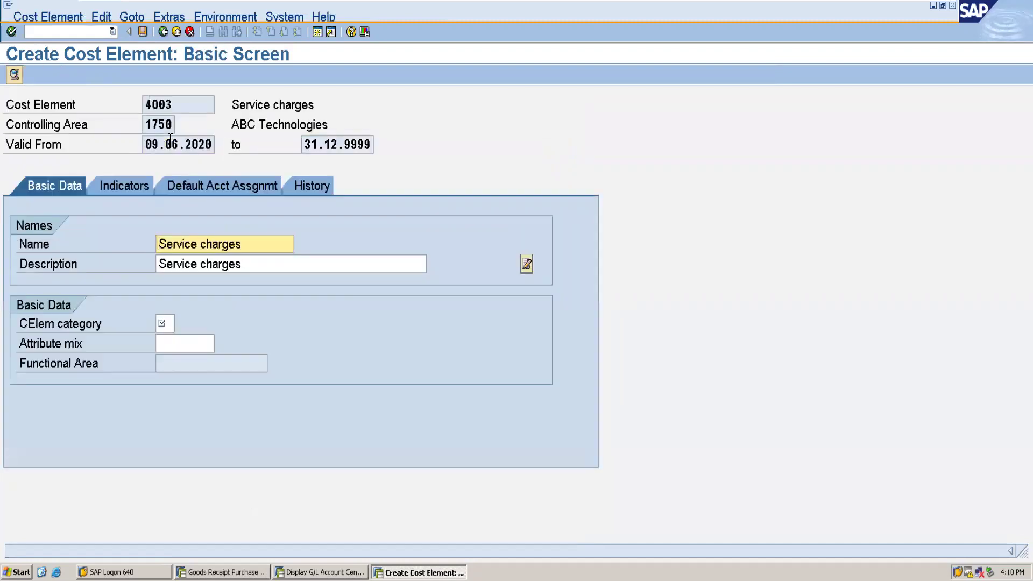
left_click(170, 323)
left_click(180, 322)
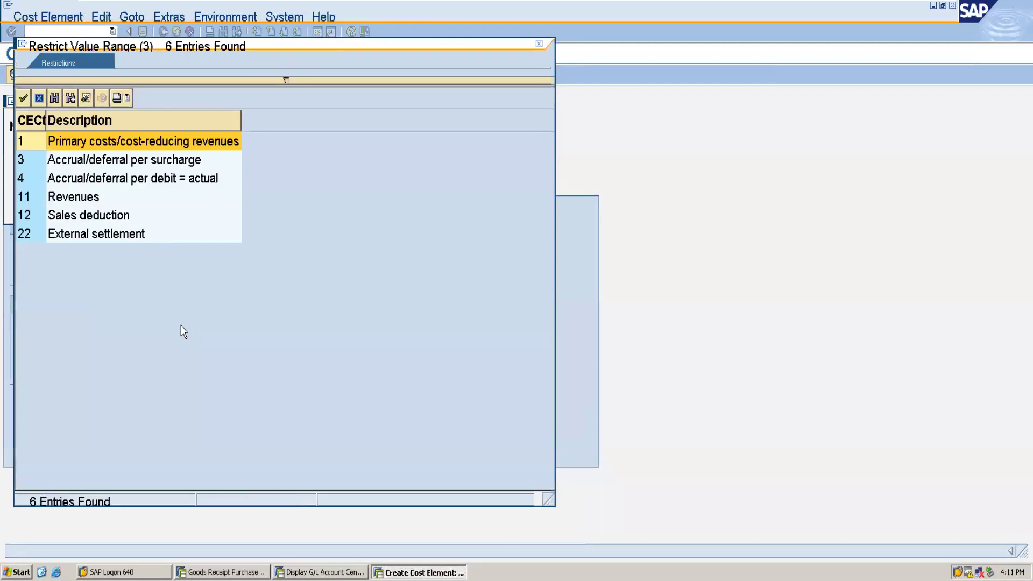
double_click(91, 142)
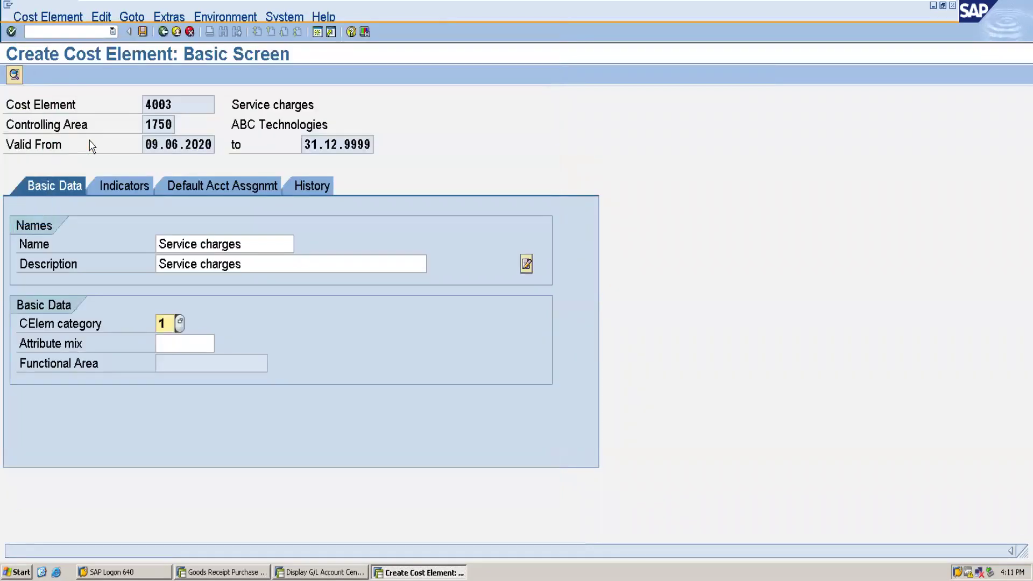
left_click(142, 34)
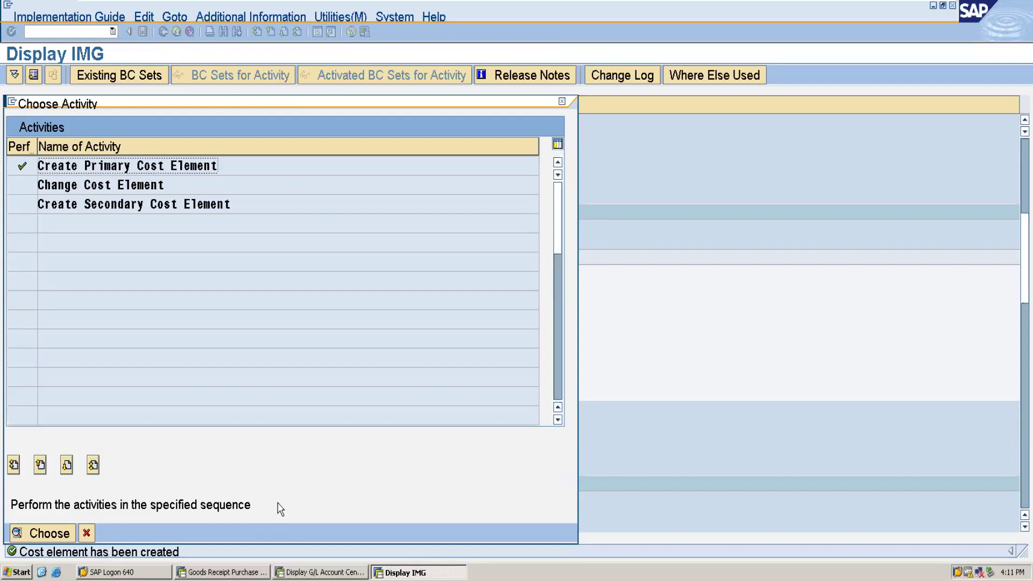
Step: Minimize the ECC DMO SERVER virtual machine to show the Word outline of the controlling area and cost center accounting steps
mouse_move(708, 5)
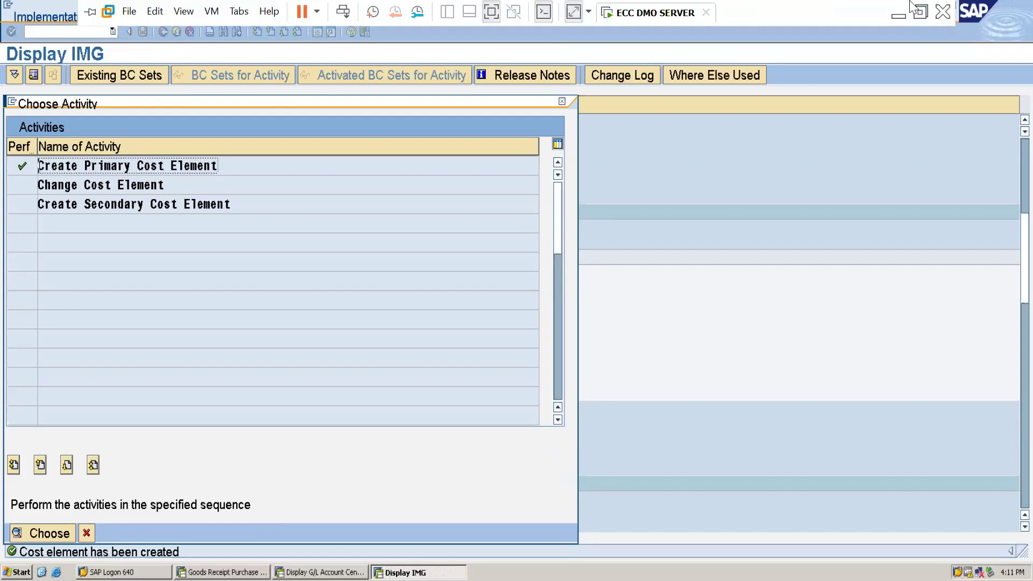
left_click(902, 17)
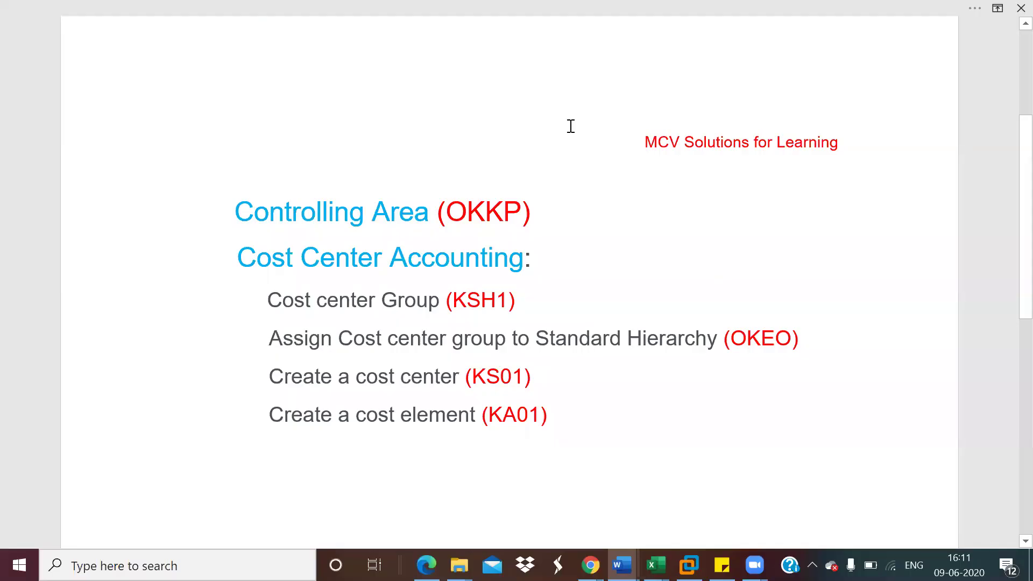